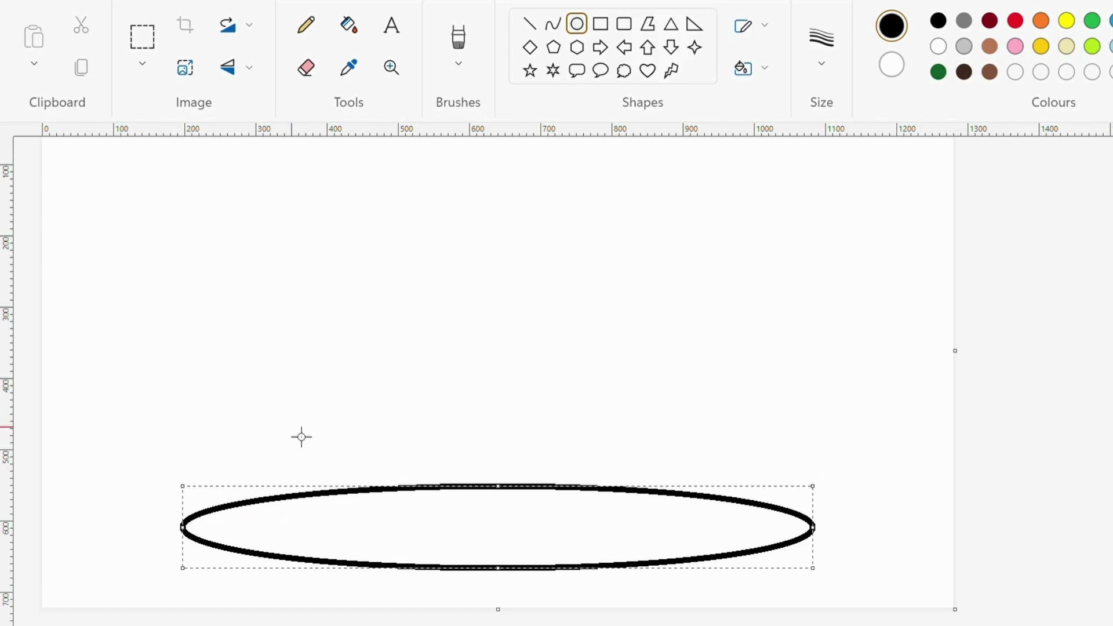
# - Draw a smaller ellipse and slide it down onto the wide flat plate ellipse
pyautogui.moveTo(259, 414); pyautogui.dragTo(756, 491)
pyautogui.moveTo(540, 465)
pyautogui.mouseDown()
pyautogui.moveTo(520, 529)
pyautogui.moveTo(534, 518)
pyautogui.moveTo(537, 537)
pyautogui.mouseUp()
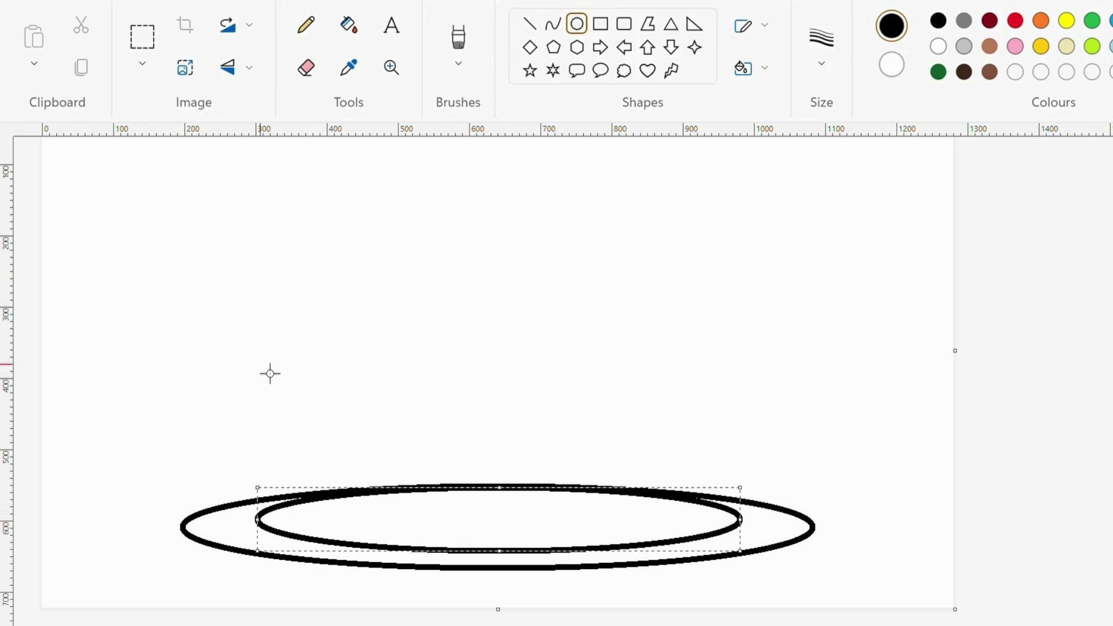
# - Draw the bottom tier's two slightly bowed side lines rising from the base oval
pyautogui.click(553, 24)
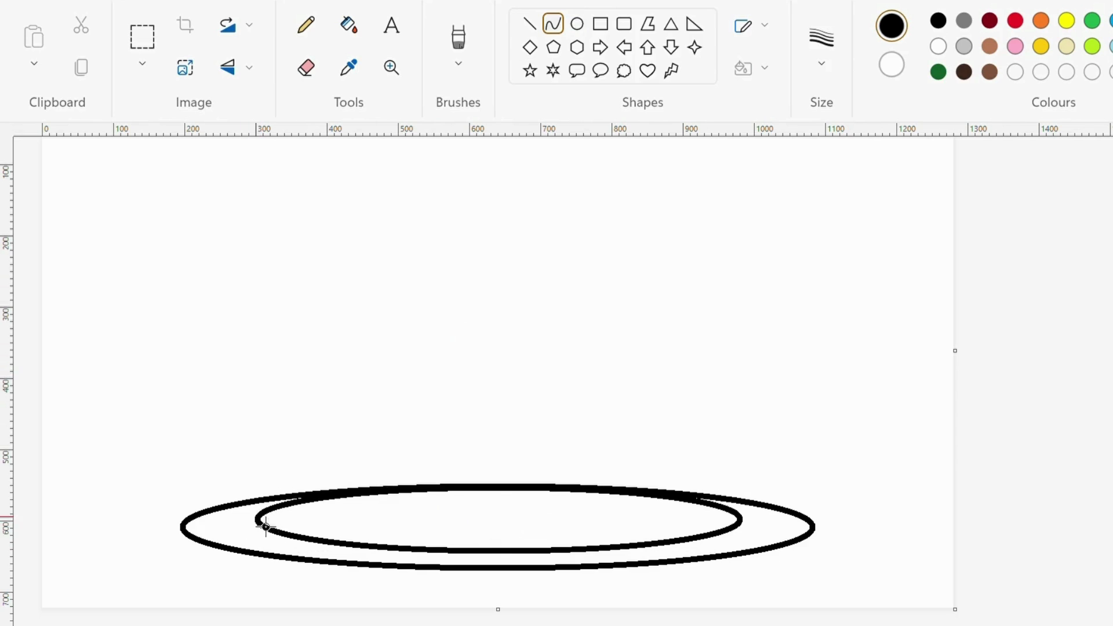
pyautogui.moveTo(268, 529); pyautogui.dragTo(255, 442)
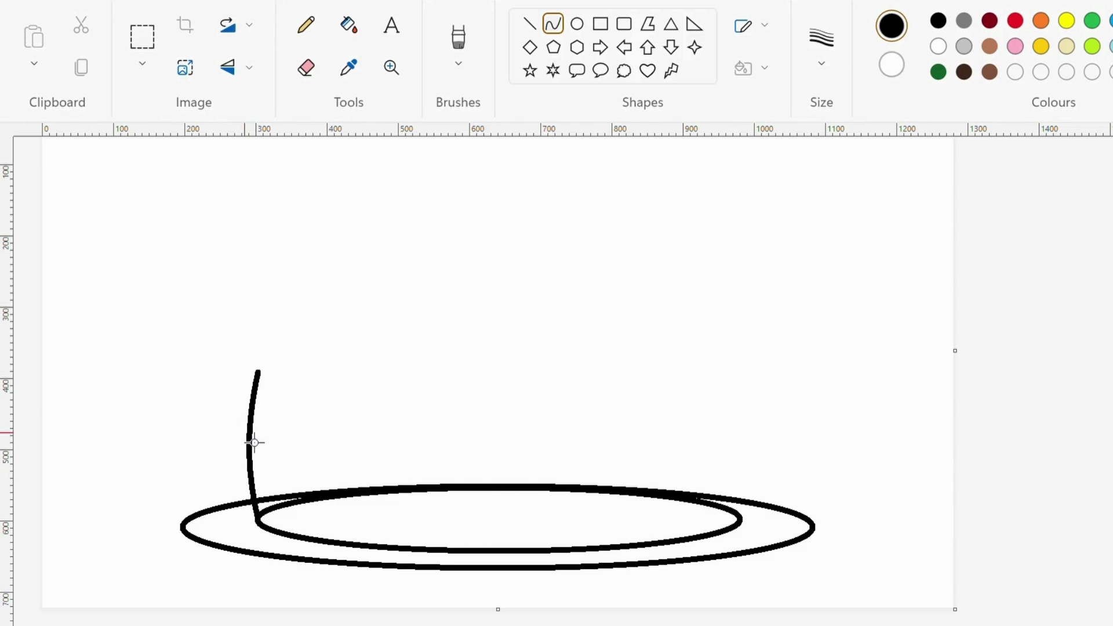
pyautogui.click(255, 447)
pyautogui.click(1011, 419)
pyautogui.moveTo(749, 529); pyautogui.dragTo(769, 432)
pyautogui.hotkey('ctrl', 'z')
pyautogui.moveTo(749, 529); pyautogui.dragTo(764, 425)
# - Add an oval top across the two side lines to close the bottom tier
pyautogui.click(576, 26)
pyautogui.moveTo(269, 377)
pyautogui.mouseDown()
pyautogui.moveTo(747, 349)
pyautogui.moveTo(747, 315)
pyautogui.mouseUp()
pyautogui.moveTo(580, 331); pyautogui.dragTo(584, 357)
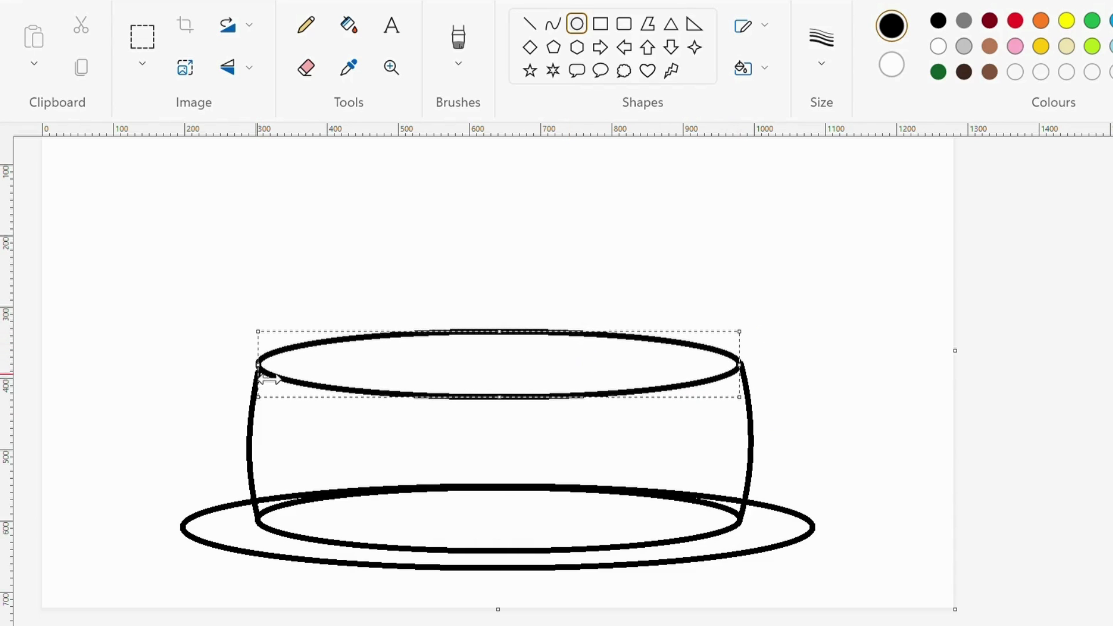
pyautogui.click(293, 398)
pyautogui.click(553, 25)
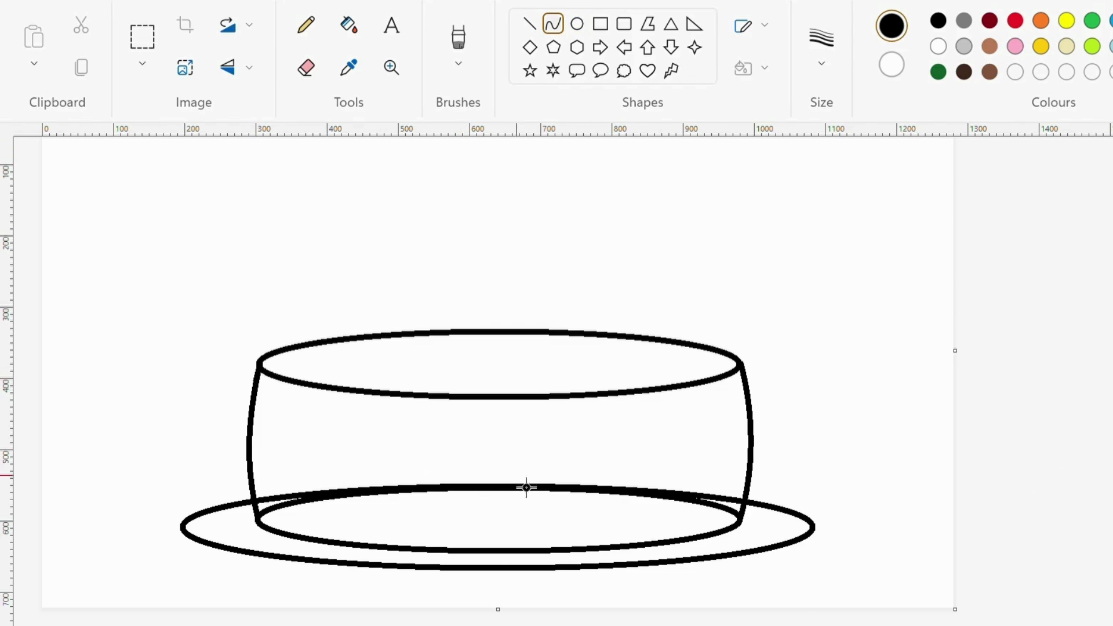
pyautogui.scroll(2, 462, 507)
# - Draw a flattened inner oval on the bottom tier's top as the upper tier's base
pyautogui.click(578, 24)
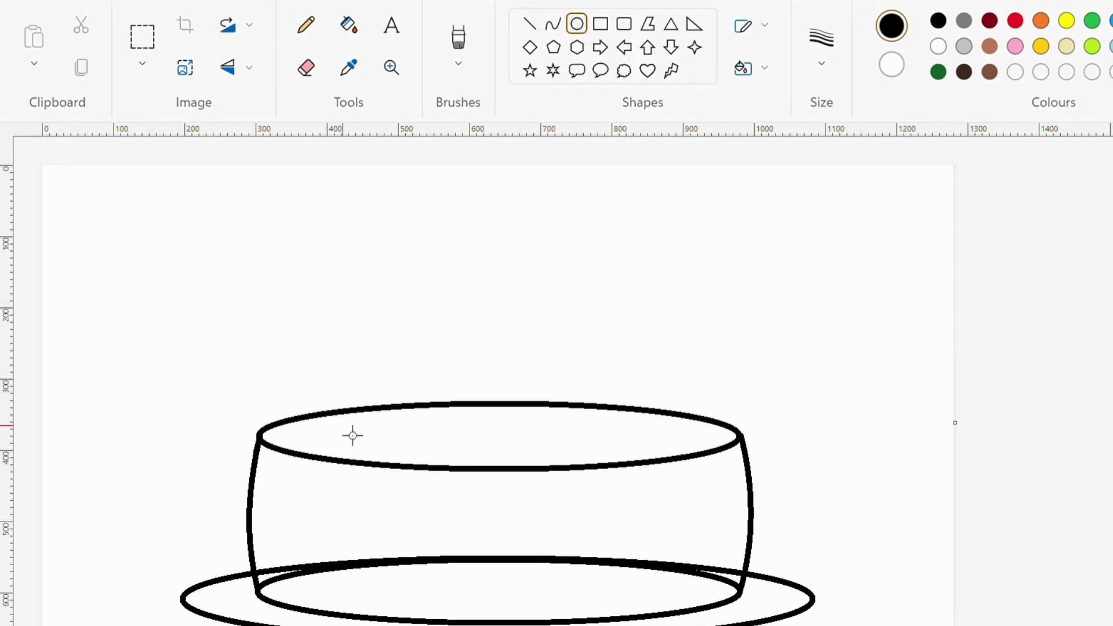
pyautogui.moveTo(335, 435); pyautogui.dragTo(684, 493)
pyautogui.moveTo(547, 452); pyautogui.dragTo(547, 429)
pyautogui.moveTo(510, 469); pyautogui.dragTo(527, 443)
pyautogui.click(481, 374)
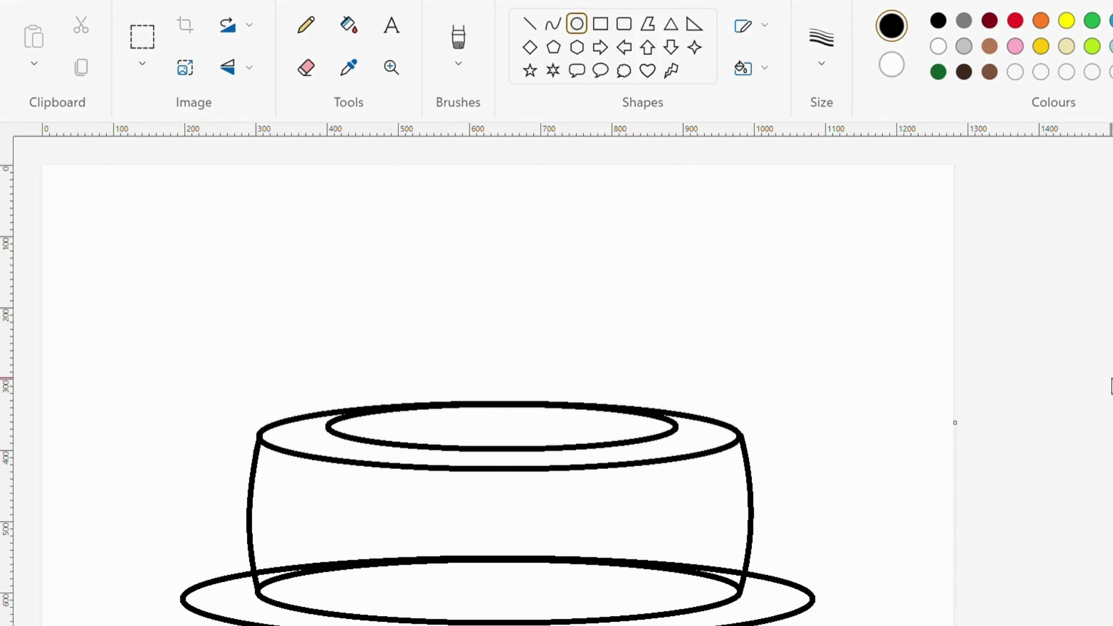
# - Draw the upper tier's left and right side lines, bowing the right one outward
pyautogui.click(553, 24)
pyautogui.moveTo(340, 436)
pyautogui.mouseDown()
pyautogui.moveTo(339, 324)
pyautogui.moveTo(325, 413)
pyautogui.moveTo(325, 368)
pyautogui.mouseUp()
pyautogui.hotkey('ctrl', 'z')
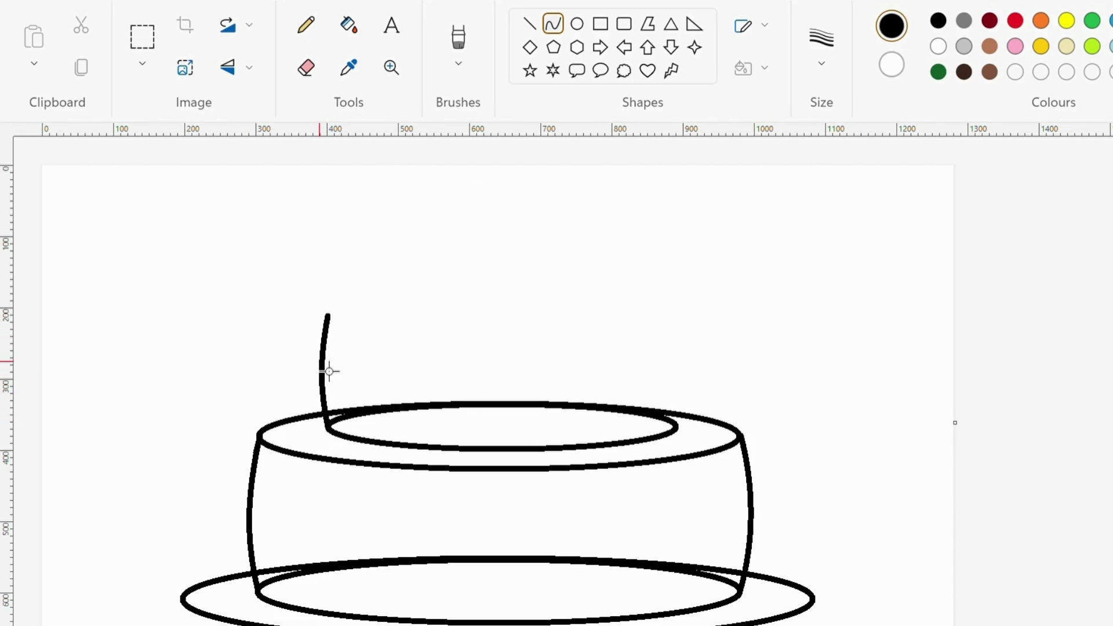
pyautogui.moveTo(684, 434)
pyautogui.mouseDown()
pyautogui.moveTo(683, 319)
pyautogui.moveTo(694, 405)
pyautogui.moveTo(696, 362)
pyautogui.mouseUp()
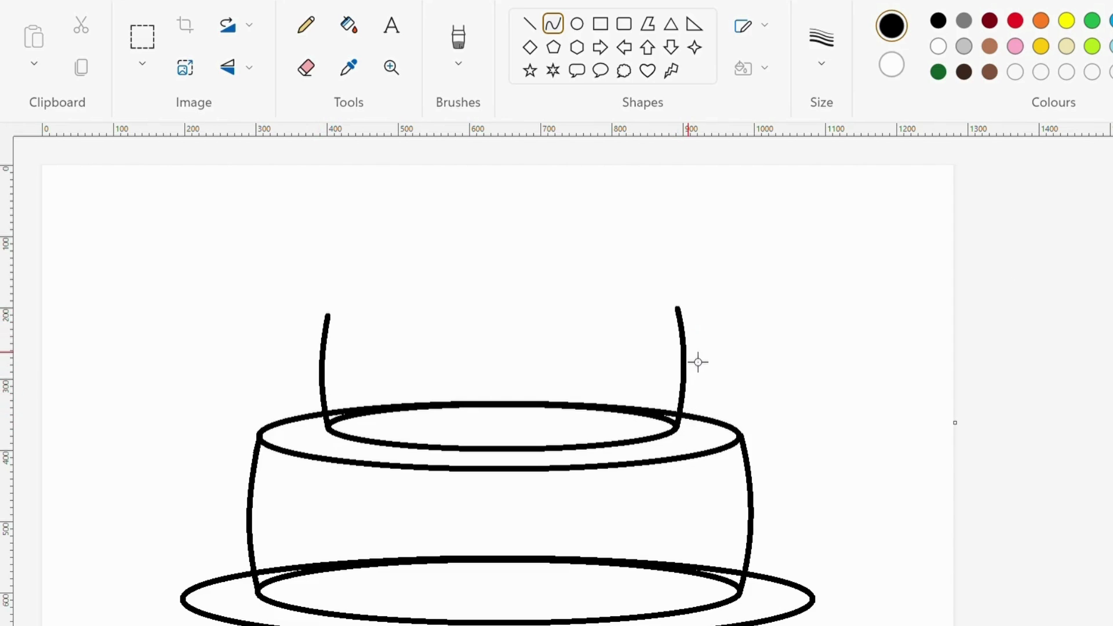
pyautogui.click(576, 23)
# - Add and position the upper tier's top oval over its side lines
pyautogui.moveTo(339, 322)
pyautogui.mouseDown()
pyautogui.moveTo(683, 301)
pyautogui.moveTo(685, 274)
pyautogui.mouseUp()
pyautogui.moveTo(565, 288); pyautogui.dragTo(564, 311)
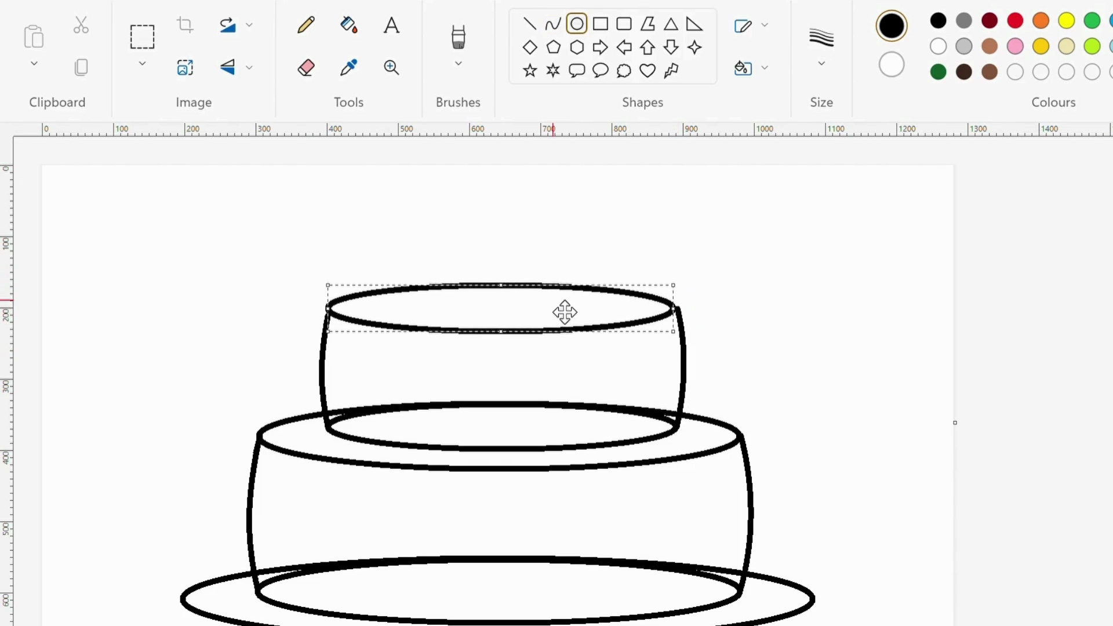
pyautogui.moveTo(425, 318); pyautogui.dragTo(427, 321)
pyautogui.moveTo(504, 291); pyautogui.dragTo(505, 288)
pyautogui.click(896, 460)
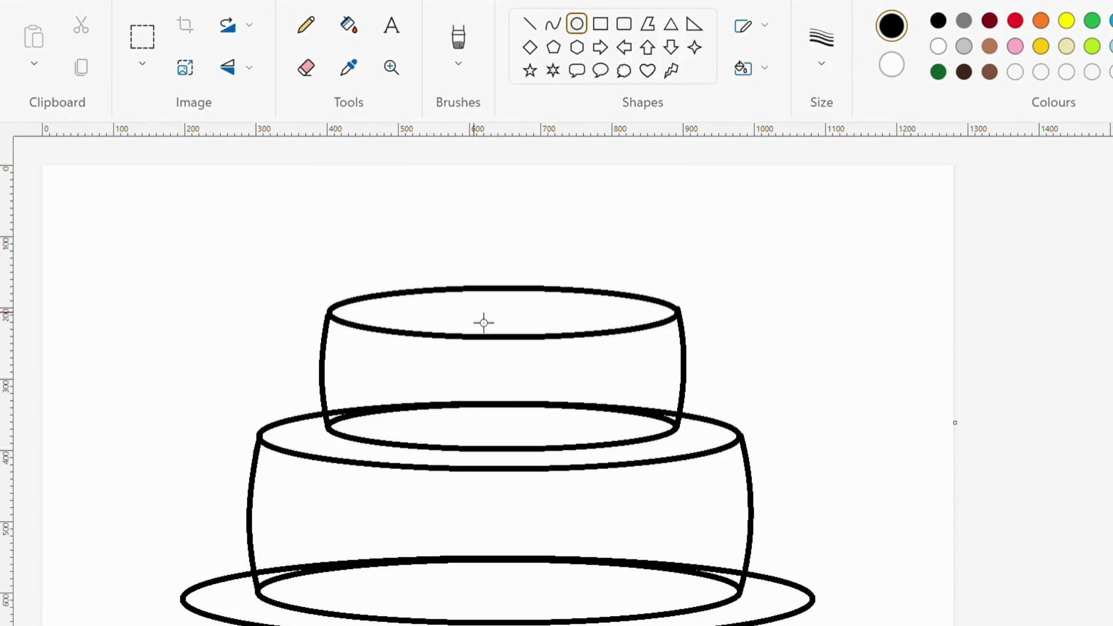
# - Draw the candle's two vertical side lines down to the cake top
pyautogui.click(530, 25)
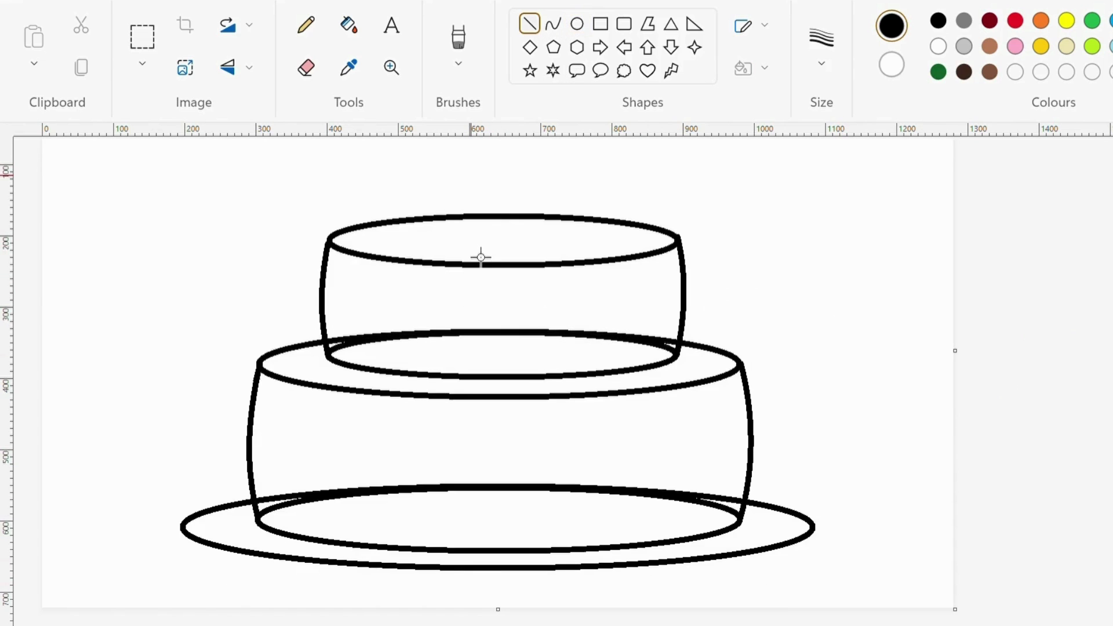
pyautogui.click(473, 239)
pyautogui.moveTo(483, 250); pyautogui.dragTo(482, 313)
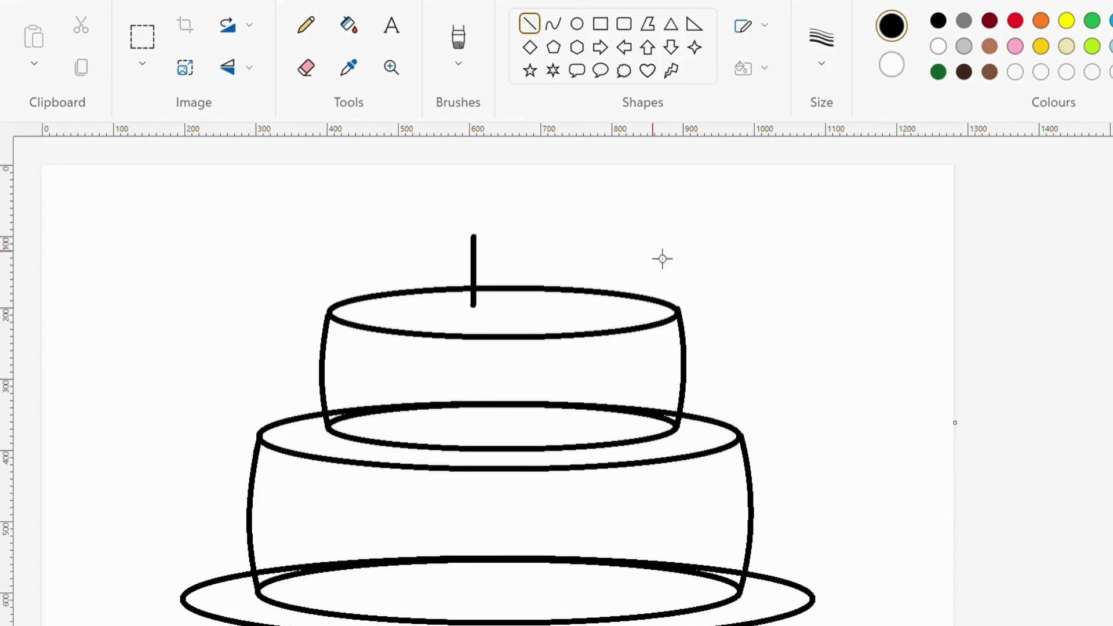
pyautogui.moveTo(527, 246); pyautogui.dragTo(527, 313)
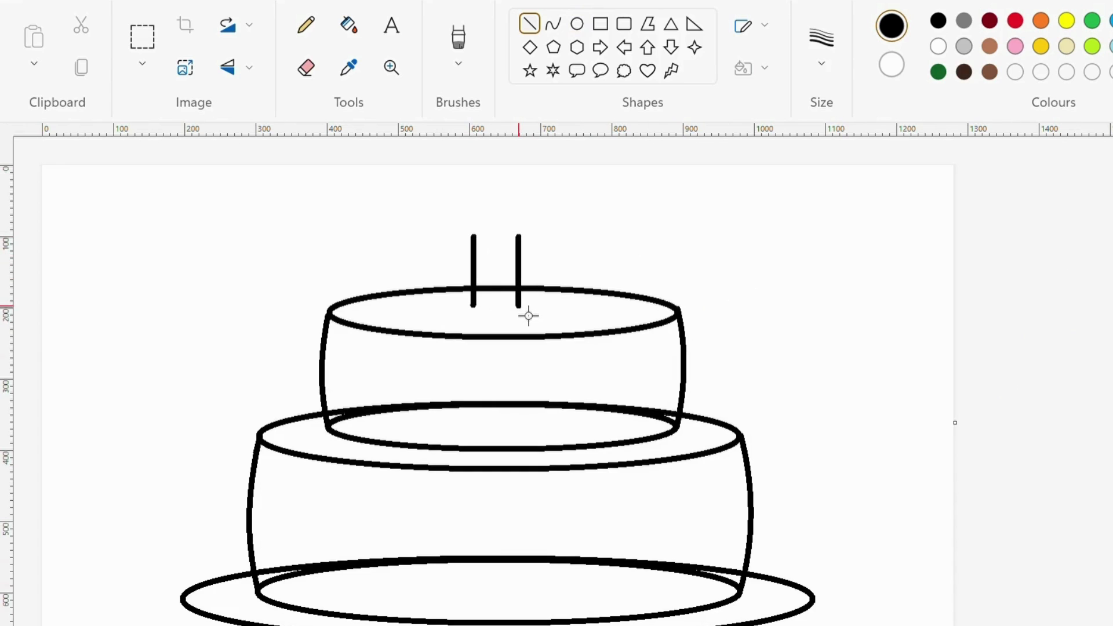
# - Arch the candle's top and curve the line joining its bottom ends
pyautogui.click(554, 23)
pyautogui.moveTo(482, 243)
pyautogui.mouseDown()
pyautogui.moveTo(528, 243)
pyautogui.moveTo(496, 224)
pyautogui.mouseUp()
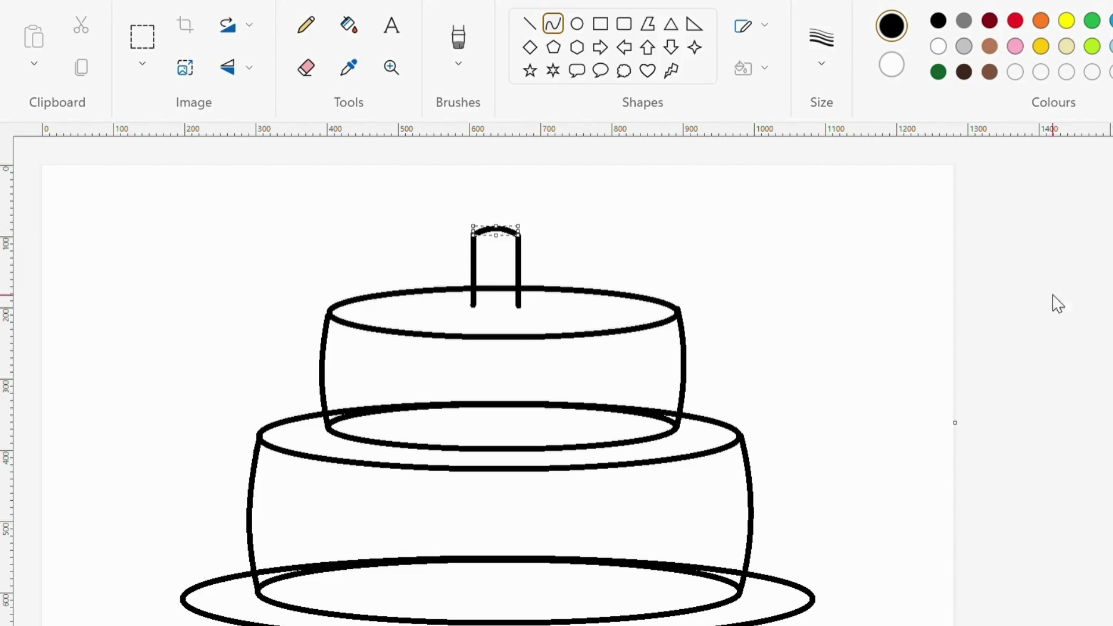
pyautogui.moveTo(473, 308)
pyautogui.mouseDown()
pyautogui.moveTo(519, 308)
pyautogui.moveTo(509, 323)
pyautogui.mouseUp()
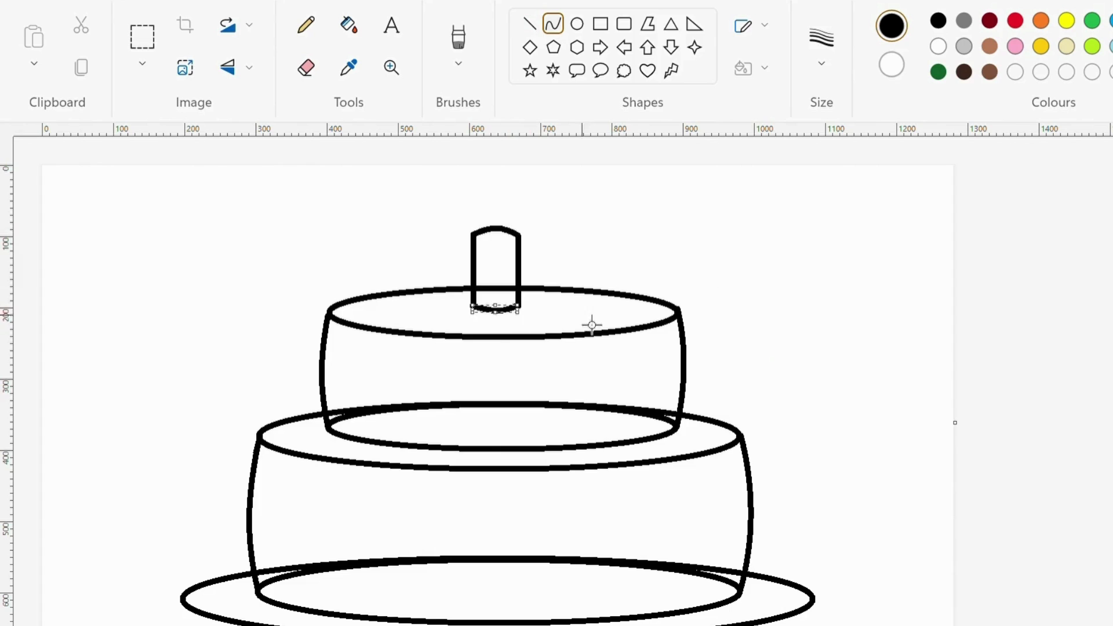
pyautogui.click(306, 68)
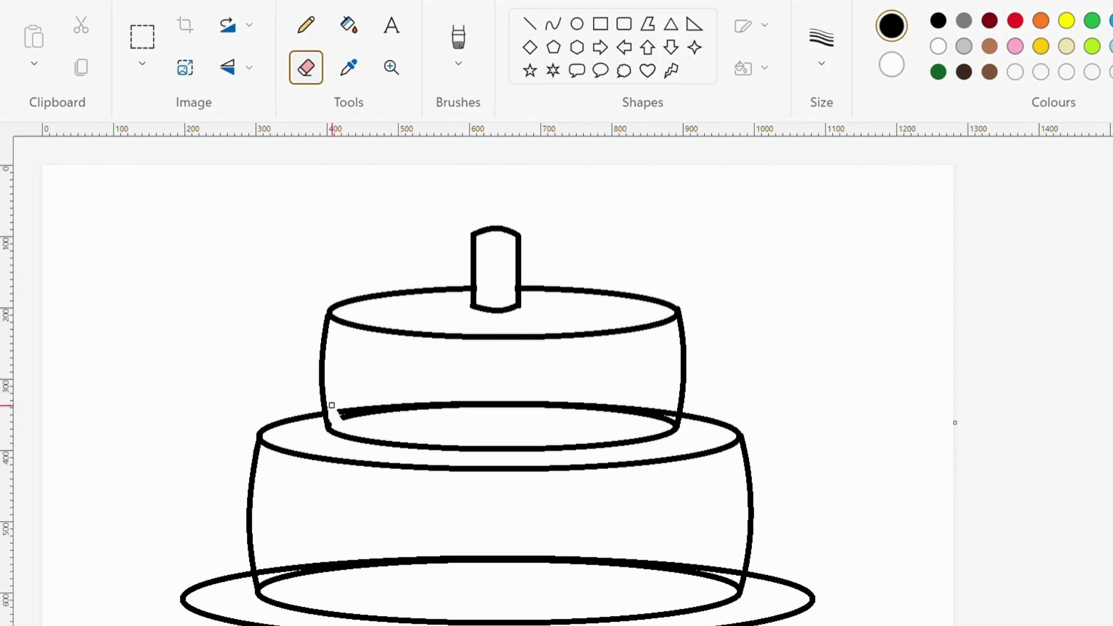
# - Erase the hidden back base lines inside both the upper and bottom tiers
pyautogui.moveTo(375, 407); pyautogui.dragTo(599, 409)
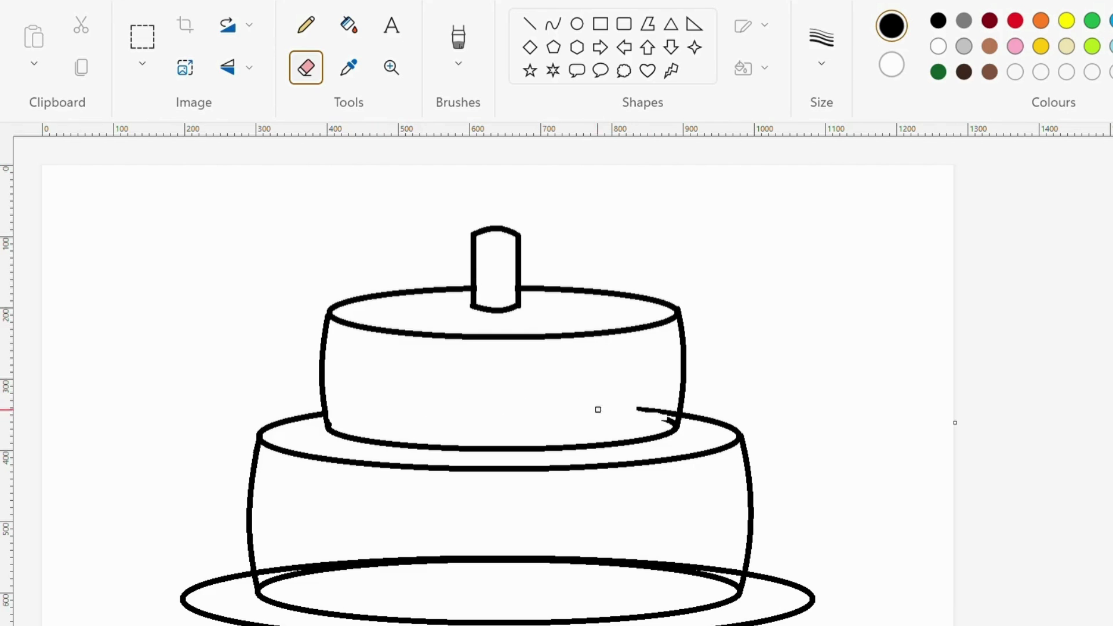
pyautogui.hotkey('ctrl', 'z')
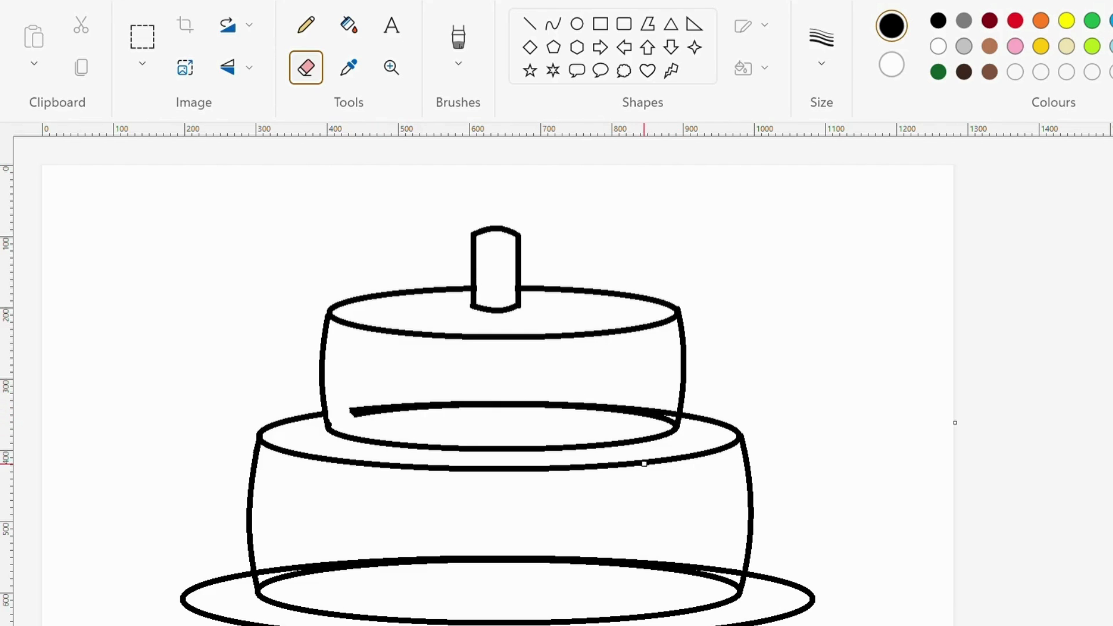
pyautogui.moveTo(667, 416)
pyautogui.mouseDown()
pyautogui.moveTo(581, 415)
pyautogui.moveTo(609, 401)
pyautogui.moveTo(574, 412)
pyautogui.moveTo(342, 407)
pyautogui.moveTo(361, 417)
pyautogui.moveTo(392, 405)
pyautogui.moveTo(512, 402)
pyautogui.mouseUp()
pyautogui.scroll(-2, 521, 400)
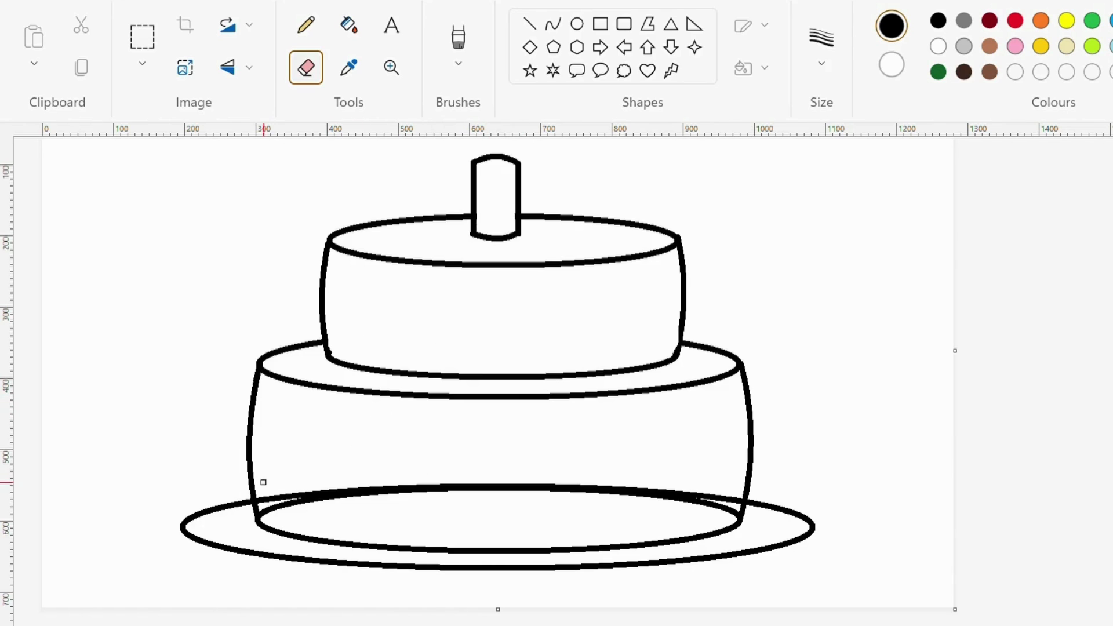
pyautogui.moveTo(289, 501)
pyautogui.mouseDown()
pyautogui.moveTo(318, 493)
pyautogui.moveTo(306, 492)
pyautogui.moveTo(406, 496)
pyautogui.moveTo(334, 499)
pyautogui.moveTo(362, 474)
pyautogui.moveTo(516, 493)
pyautogui.moveTo(491, 479)
pyautogui.moveTo(460, 501)
pyautogui.moveTo(494, 481)
pyautogui.mouseUp()
pyautogui.moveTo(560, 487)
pyautogui.mouseDown()
pyautogui.moveTo(607, 499)
pyautogui.moveTo(705, 483)
pyautogui.moveTo(711, 511)
pyautogui.mouseUp()
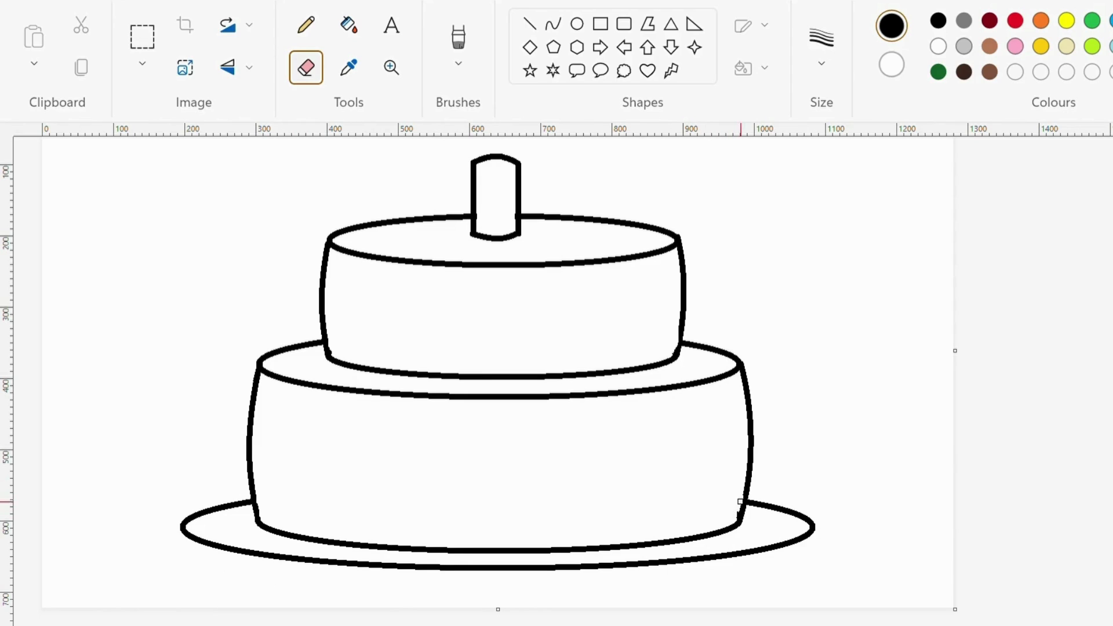
pyautogui.scroll(1, 406, 541)
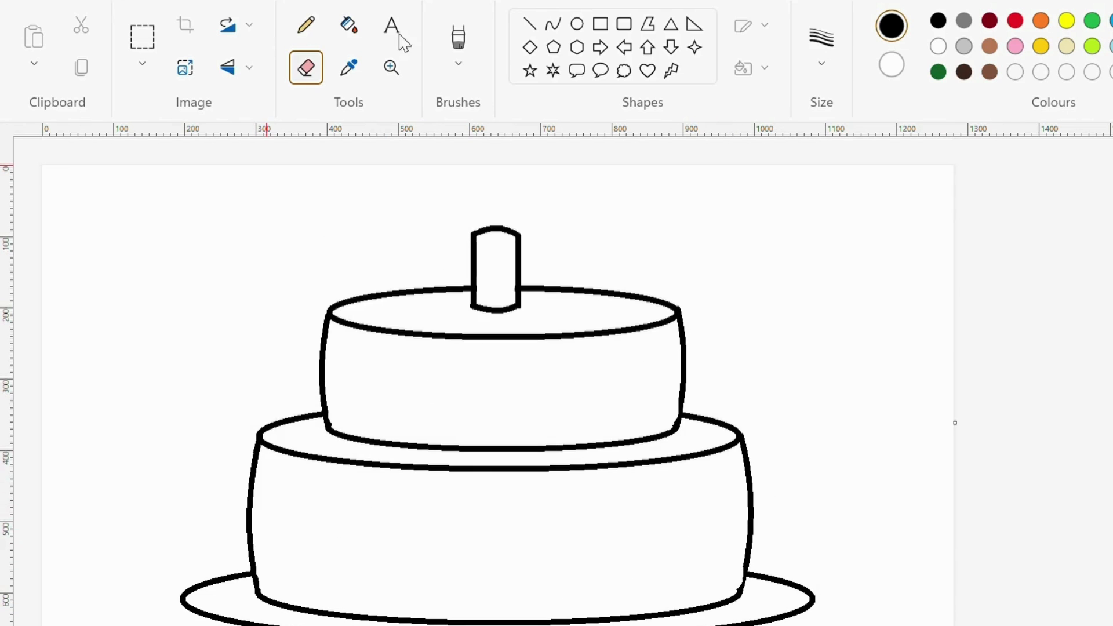
# - Brush wavy dripping icing lines across the top tier and the bottom tier
pyautogui.click(457, 51)
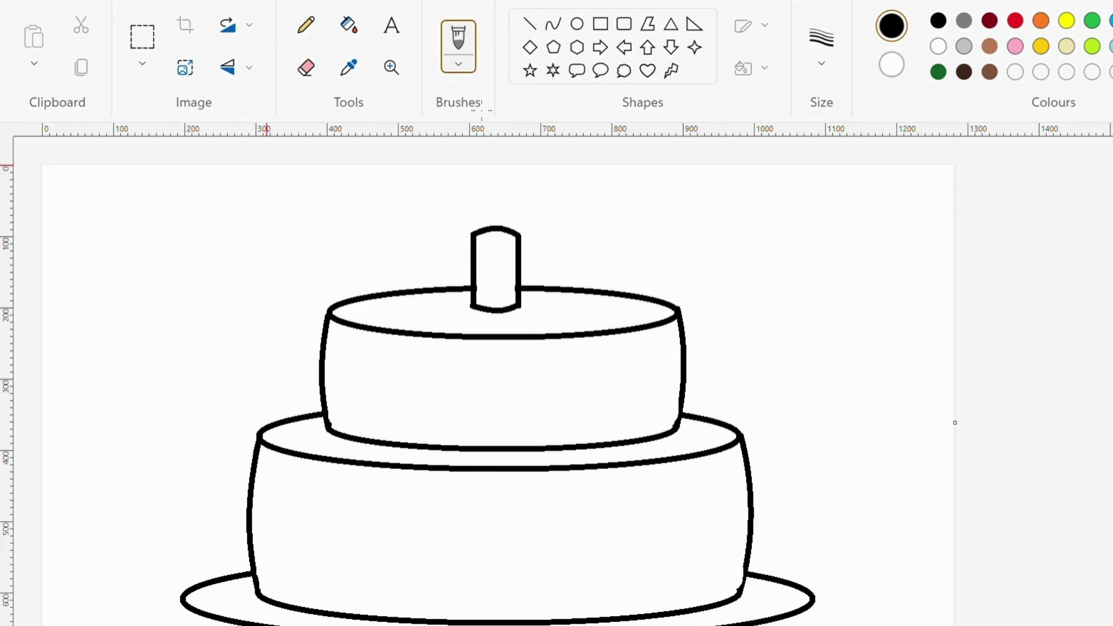
pyautogui.moveTo(340, 319)
pyautogui.mouseDown()
pyautogui.moveTo(353, 358)
pyautogui.moveTo(403, 373)
pyautogui.moveTo(598, 386)
pyautogui.moveTo(668, 371)
pyautogui.moveTo(695, 325)
pyautogui.mouseUp()
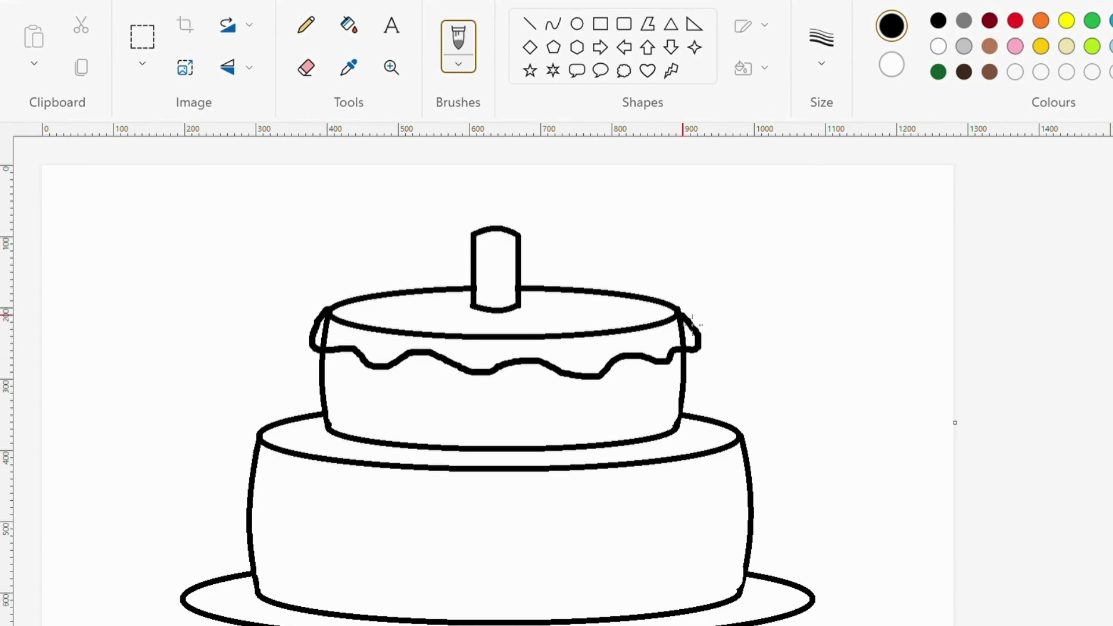
pyautogui.scroll(-1, 695, 324)
pyautogui.moveTo(259, 361)
pyautogui.mouseDown()
pyautogui.moveTo(290, 428)
pyautogui.moveTo(388, 450)
pyautogui.moveTo(481, 452)
pyautogui.moveTo(771, 415)
pyautogui.moveTo(744, 372)
pyautogui.mouseUp()
pyautogui.click(306, 67)
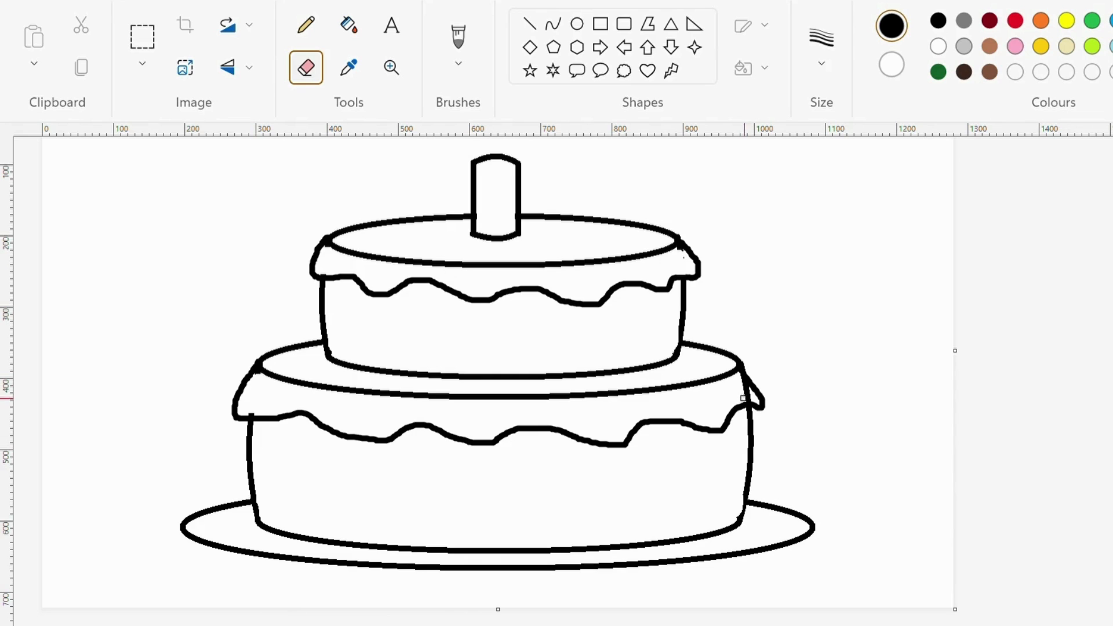
# - Draw three curved diagonal stripes spiralling across the candle
pyautogui.scroll(2, 521, 392)
pyautogui.scroll(-2, 409, 325)
pyautogui.scroll(2, 450, 356)
pyautogui.click(553, 24)
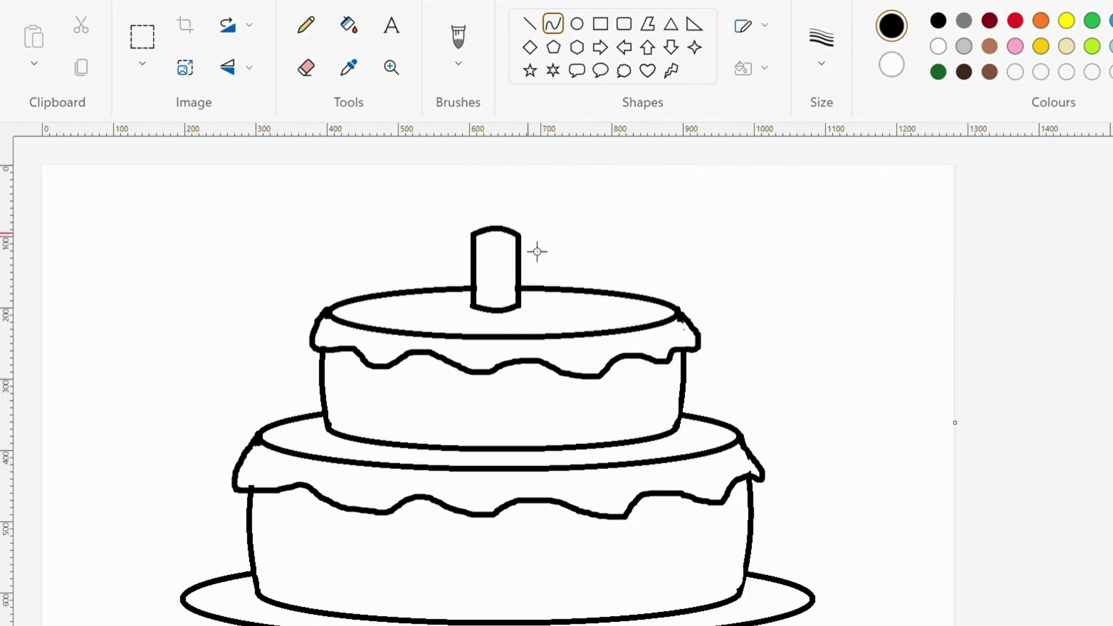
pyautogui.moveTo(518, 245)
pyautogui.mouseDown()
pyautogui.moveTo(475, 267)
pyautogui.moveTo(504, 263)
pyautogui.moveTo(475, 257)
pyautogui.moveTo(504, 253)
pyautogui.moveTo(475, 278)
pyautogui.moveTo(493, 280)
pyautogui.moveTo(478, 299)
pyautogui.mouseUp()
pyautogui.hotkey('ctrl', 'z')
pyautogui.click(769, 308)
pyautogui.click(986, 276)
pyautogui.click(507, 297)
pyautogui.click(1083, 294)
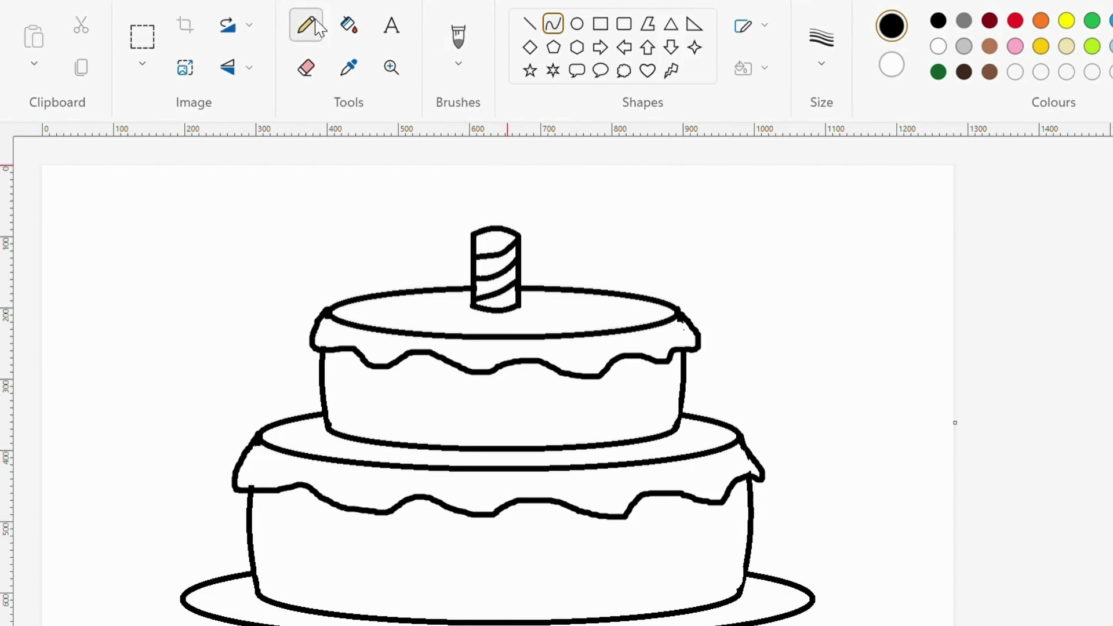
# - Fill the top tier's body yellow and the bottom tier's body brown
pyautogui.click(349, 24)
pyautogui.click(1066, 20)
pyautogui.click(422, 408)
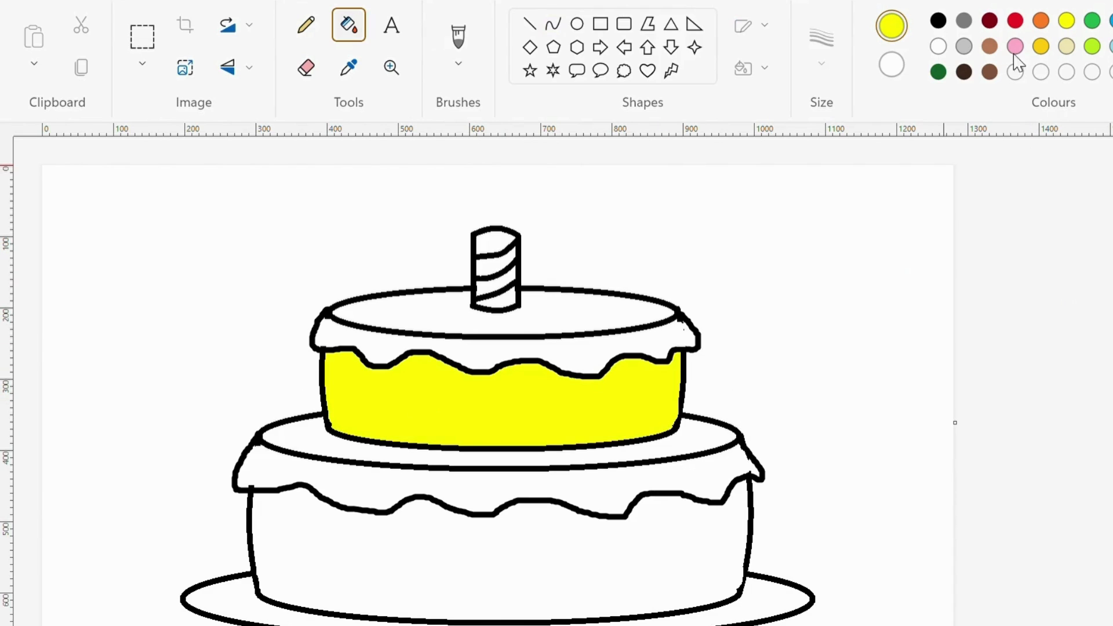
pyautogui.click(989, 72)
pyautogui.scroll(-1, 462, 529)
pyautogui.click(462, 529)
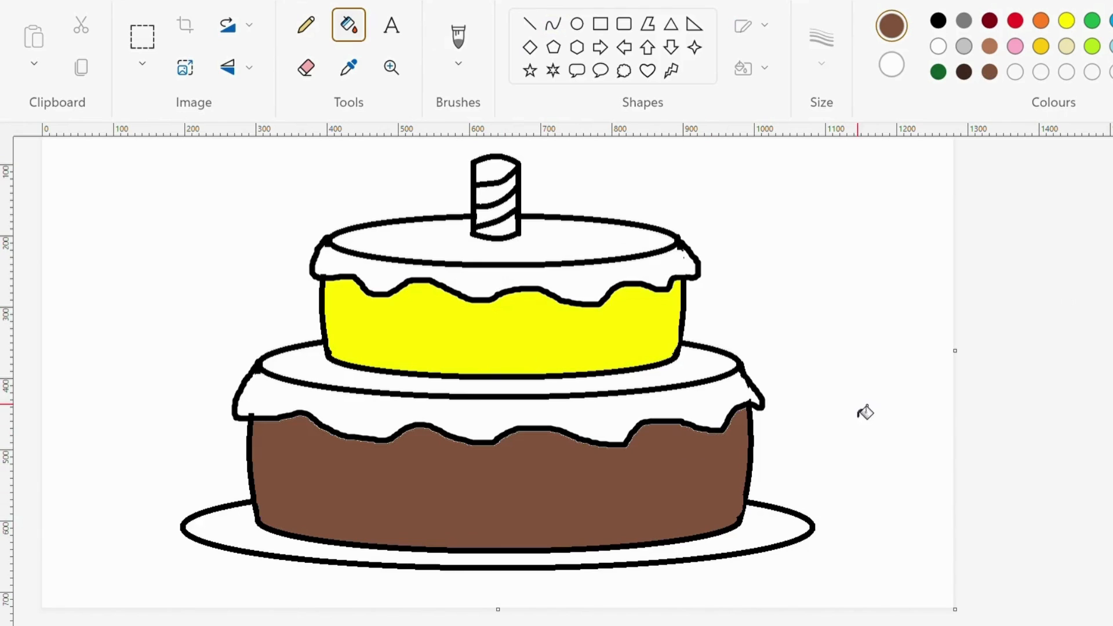
# - Fill the upper tier's top and icing drips pink, and the lower tier's top gold
pyautogui.click(1015, 47)
pyautogui.click(442, 251)
pyautogui.click(388, 282)
pyautogui.click(1042, 46)
pyautogui.click(279, 403)
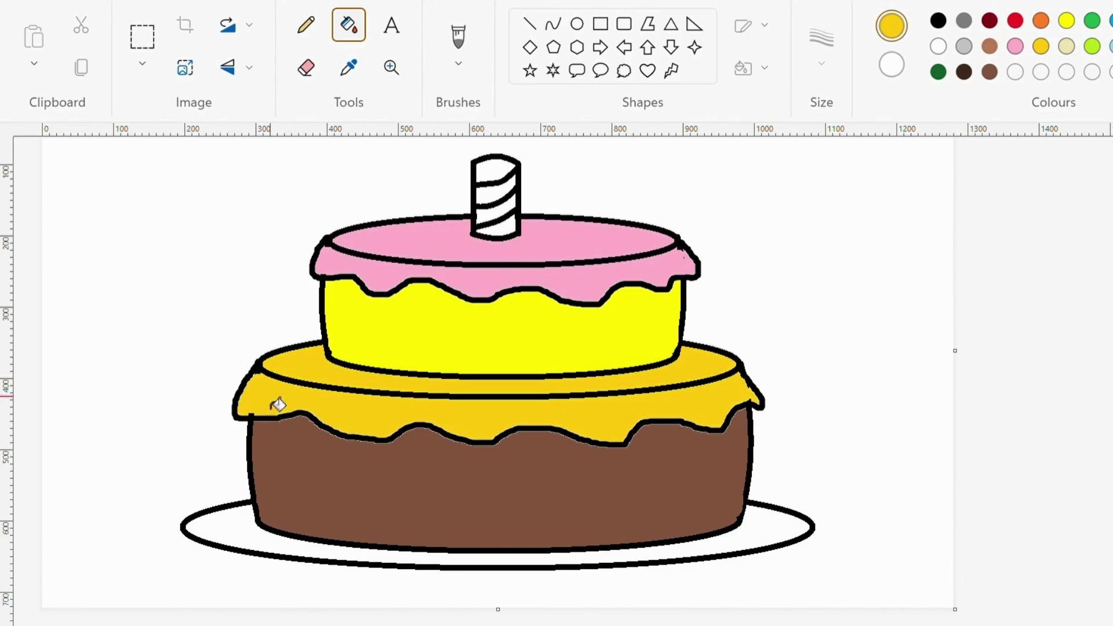
# - Recolour the lower tier's top and icing brown and fill its body gold
pyautogui.click(991, 22)
pyautogui.click(298, 375)
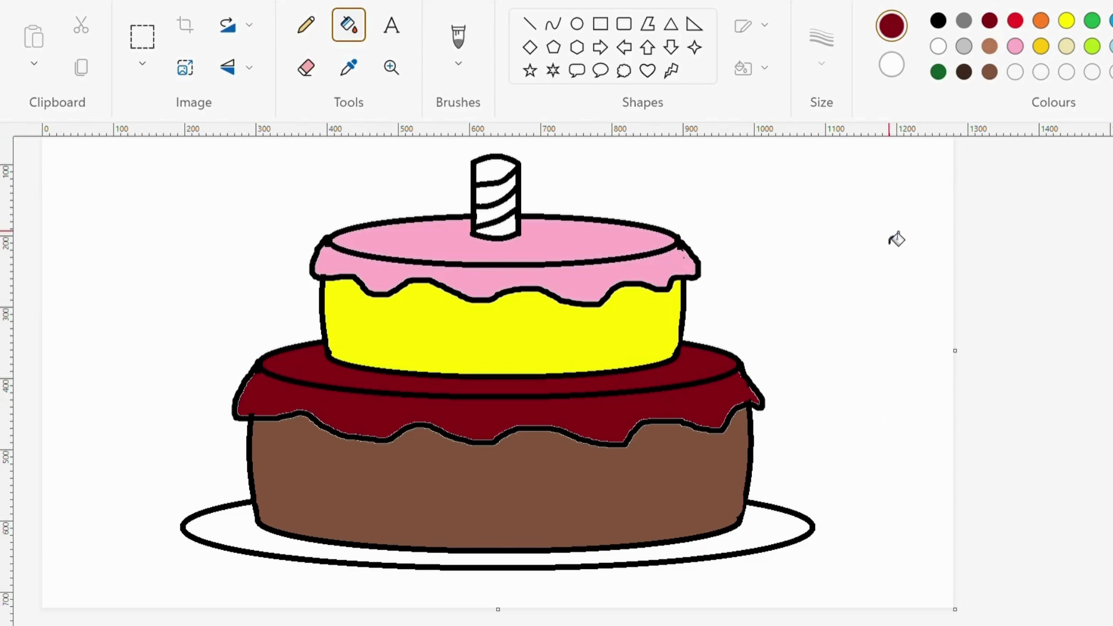
pyautogui.click(990, 72)
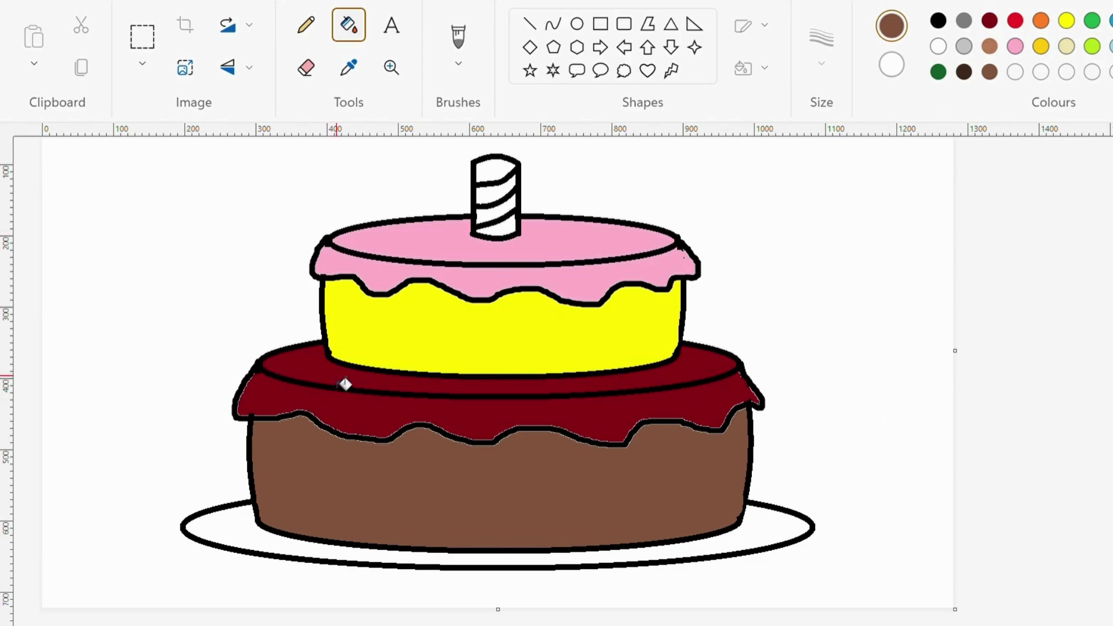
pyautogui.click(405, 380)
pyautogui.click(332, 394)
pyautogui.click(1039, 48)
pyautogui.click(465, 485)
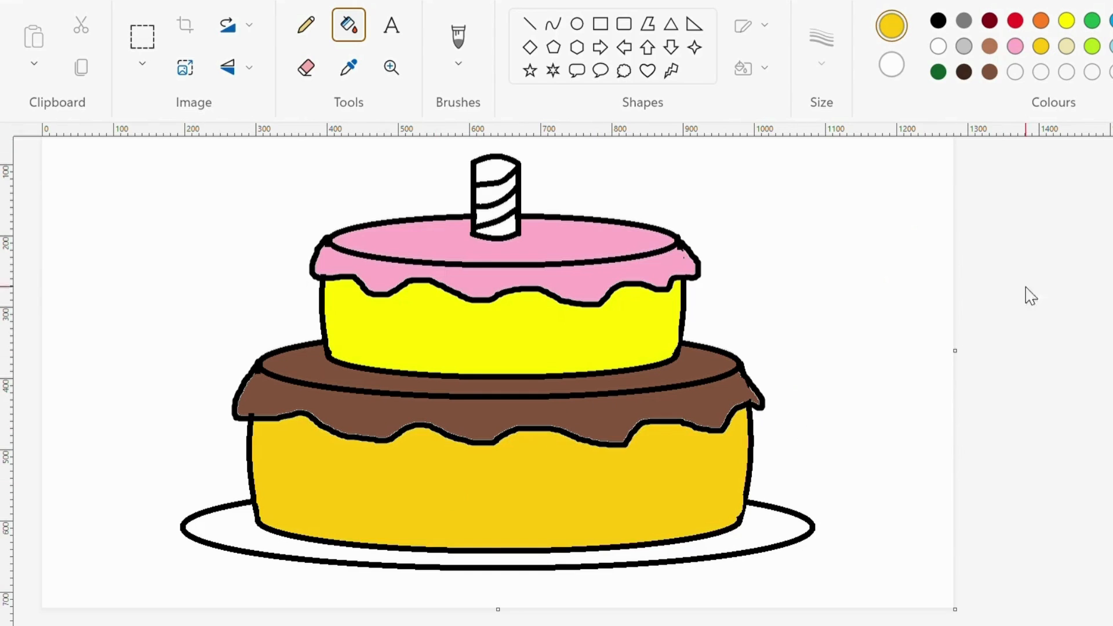
# - Fill the plate light grey and the candle stripes blue and red
pyautogui.click(964, 46)
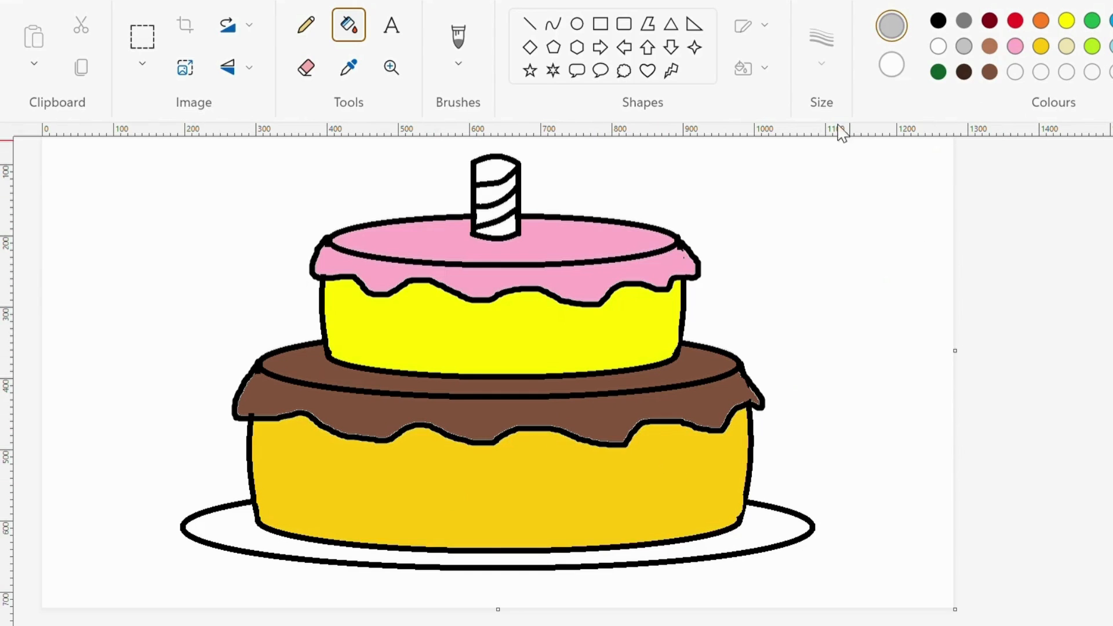
pyautogui.click(242, 539)
pyautogui.scroll(2, 804, 377)
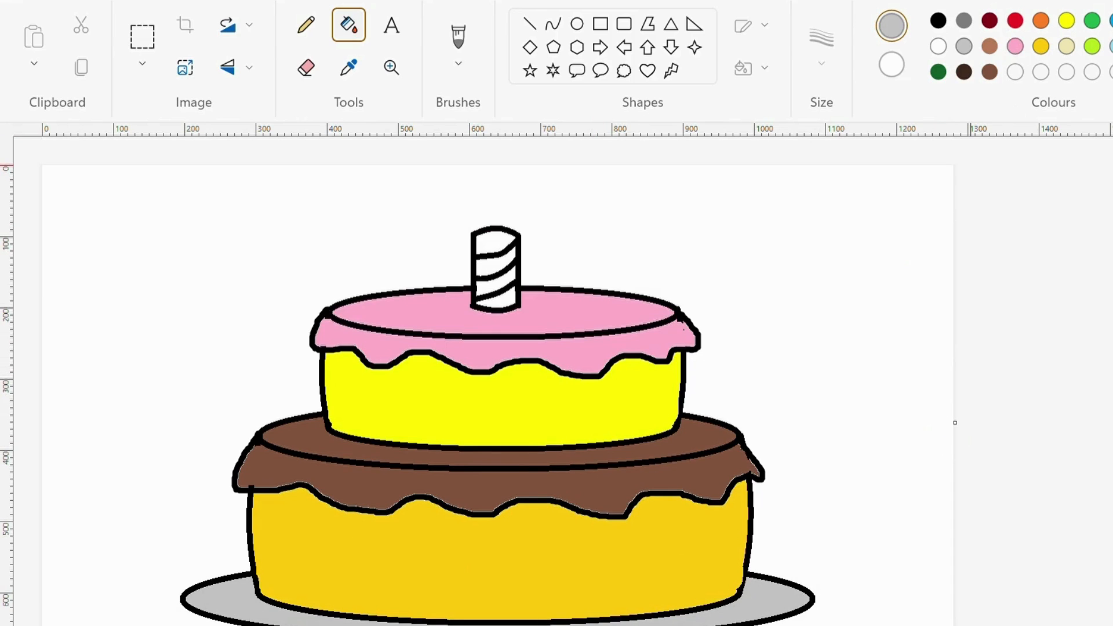
pyautogui.click(499, 262)
pyautogui.click(505, 299)
pyautogui.click(1015, 21)
pyautogui.click(487, 241)
pyautogui.click(494, 283)
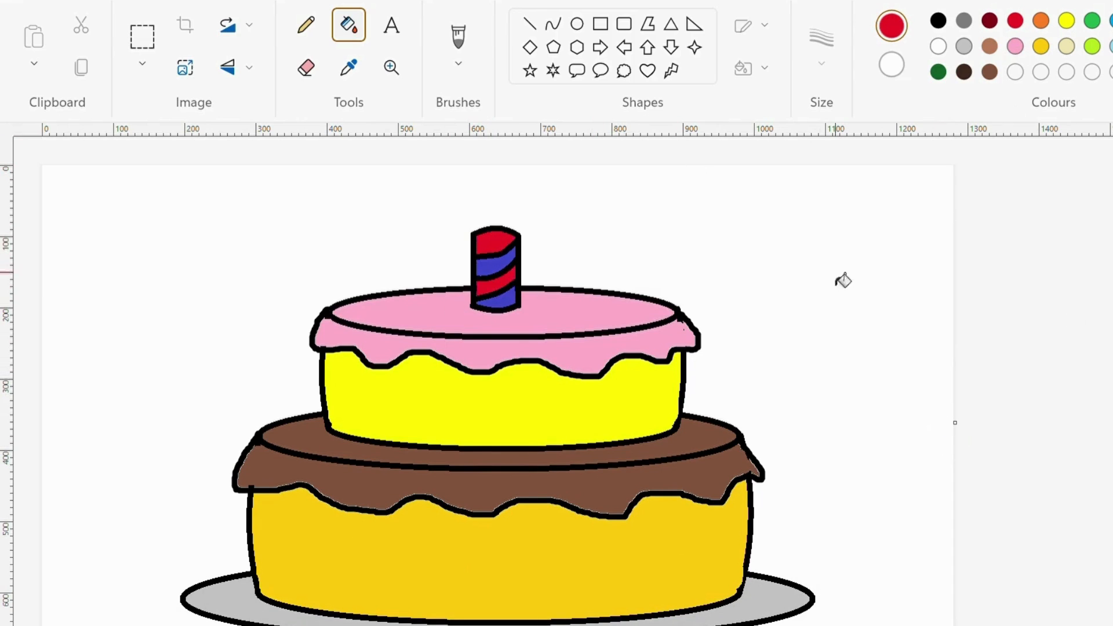
pyautogui.scroll(-2, 596, 281)
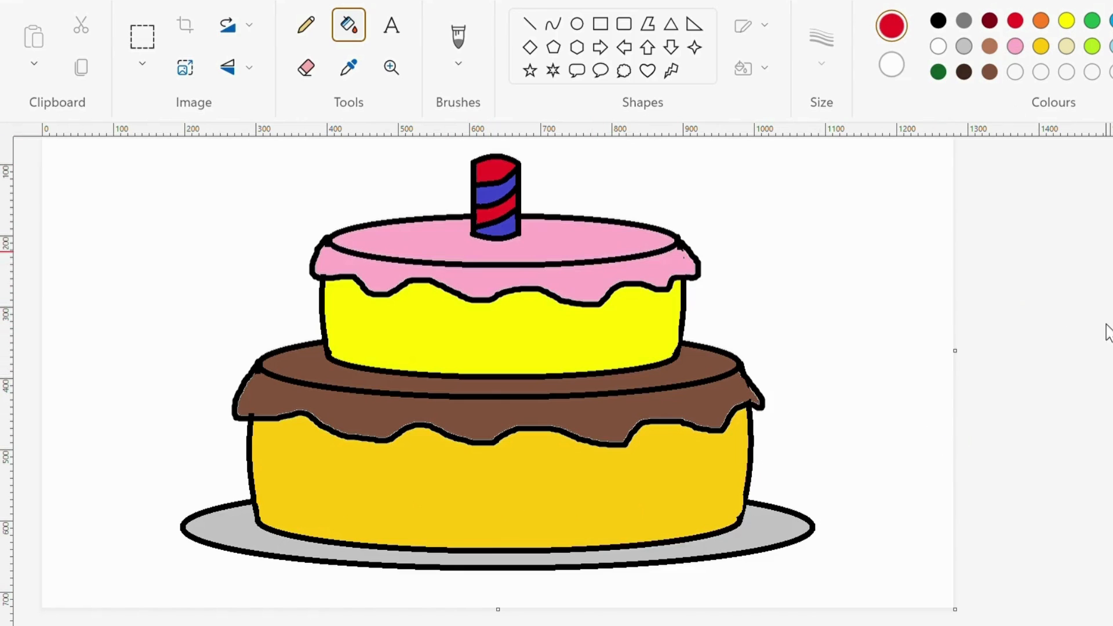
# - Draw tiny red and gold oval sprinkles across the pink top of the cake
pyautogui.click(582, 30)
pyautogui.scroll(2, 842, 237)
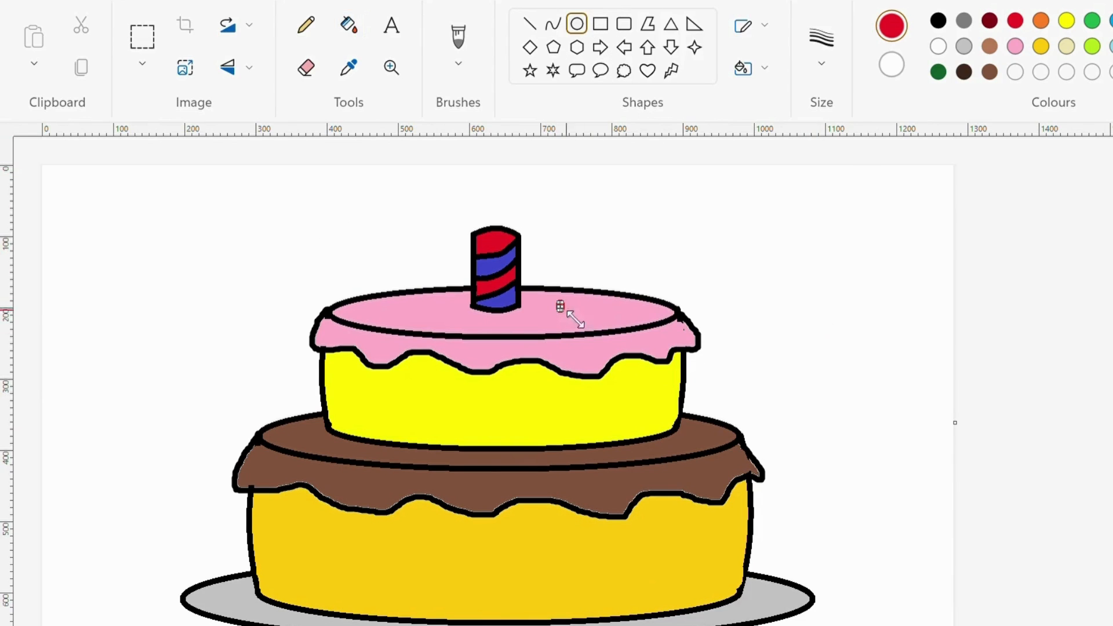
pyautogui.moveTo(419, 302); pyautogui.dragTo(426, 314)
pyautogui.moveTo(457, 309); pyautogui.dragTo(463, 318)
pyautogui.moveTo(377, 305); pyautogui.dragTo(383, 314)
pyautogui.click(1041, 47)
pyautogui.moveTo(527, 306); pyautogui.dragTo(532, 316)
pyautogui.moveTo(430, 306); pyautogui.dragTo(435, 320)
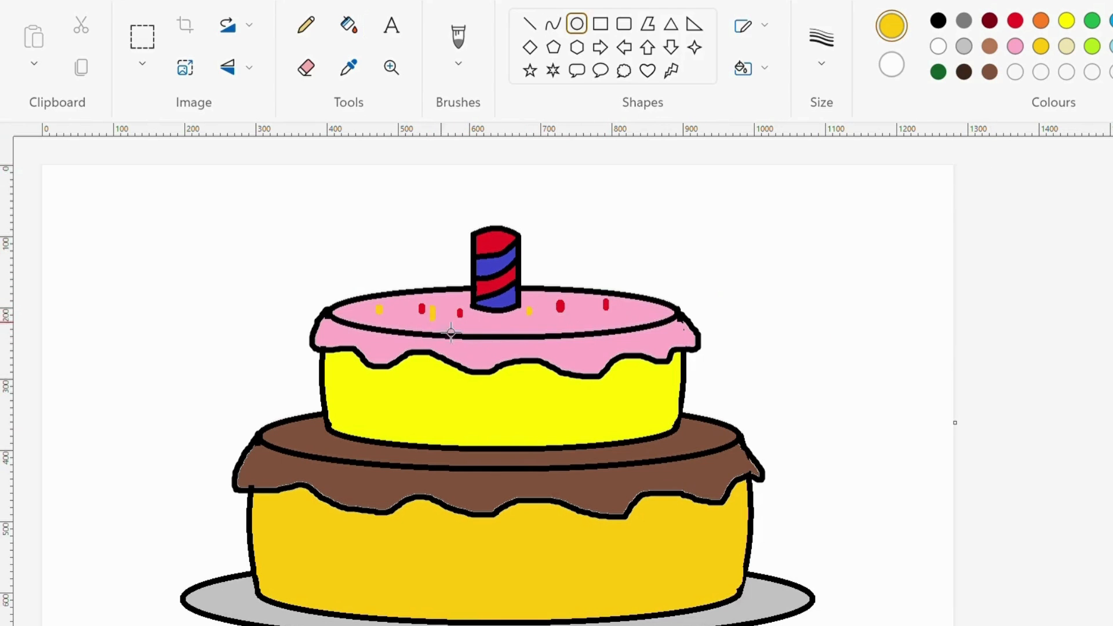
# - Add more lime green and blue oval sprinkles on the pink top
pyautogui.click(1093, 46)
pyautogui.moveTo(581, 306); pyautogui.dragTo(586, 317)
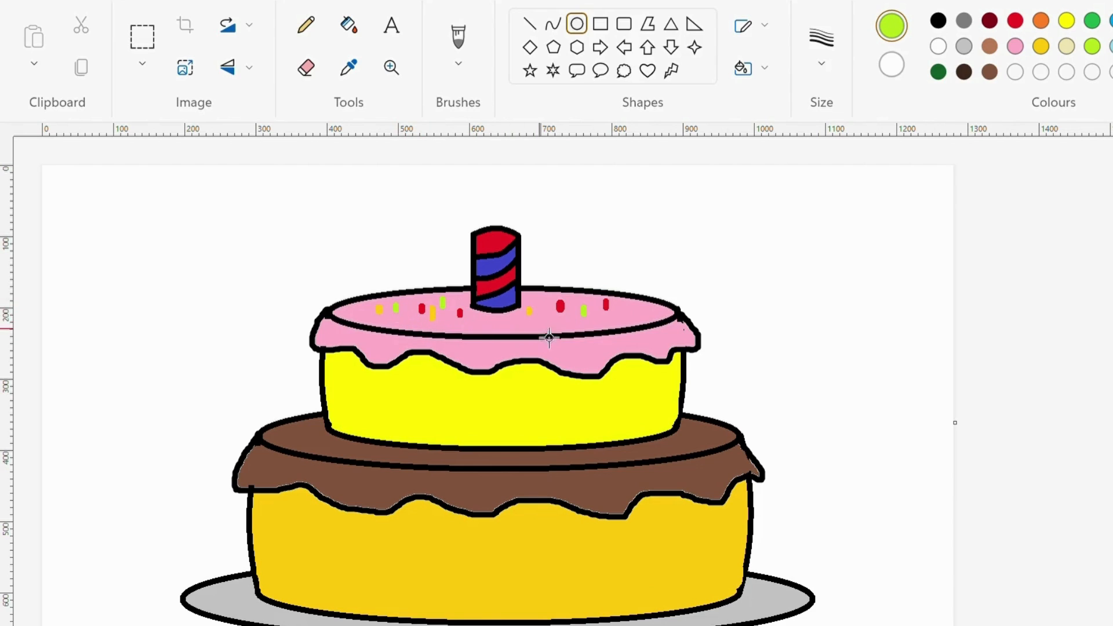
pyautogui.moveTo(512, 327); pyautogui.dragTo(514, 328)
pyautogui.moveTo(550, 315); pyautogui.dragTo(555, 325)
pyautogui.click(1112, 21)
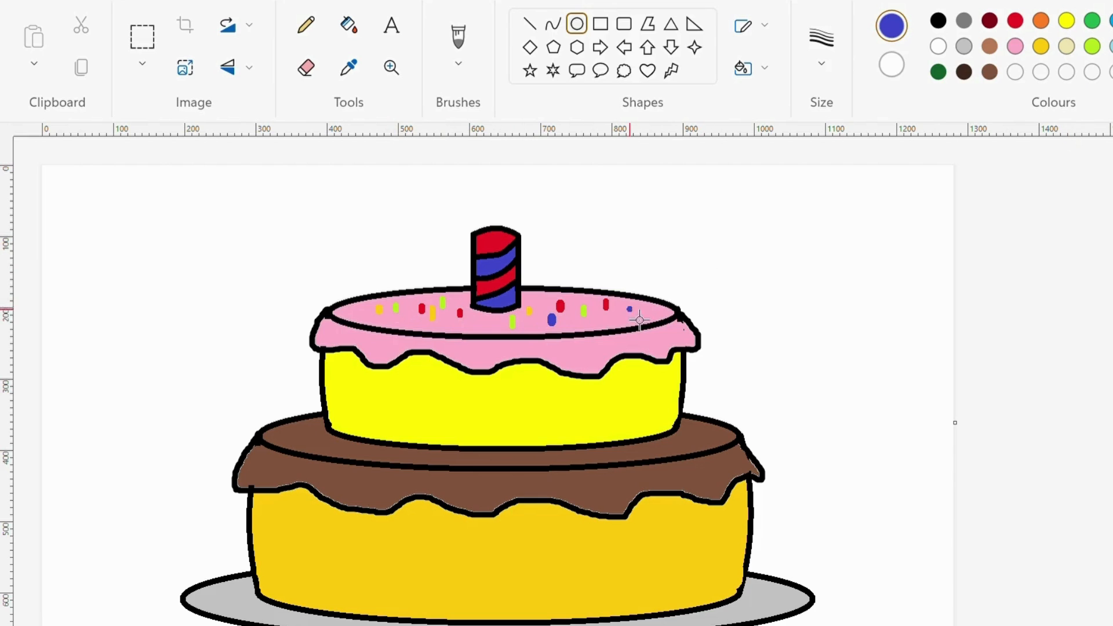
pyautogui.click(599, 318)
pyautogui.click(484, 321)
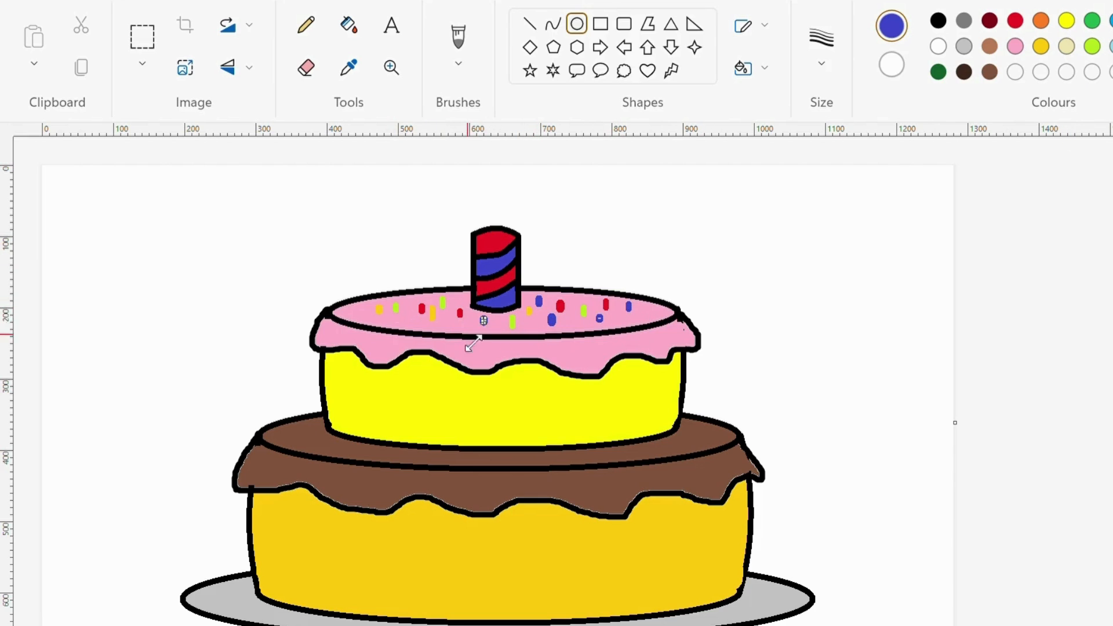
pyautogui.moveTo(371, 325); pyautogui.dragTo(372, 327)
pyautogui.click(454, 38)
pyautogui.click(452, 65)
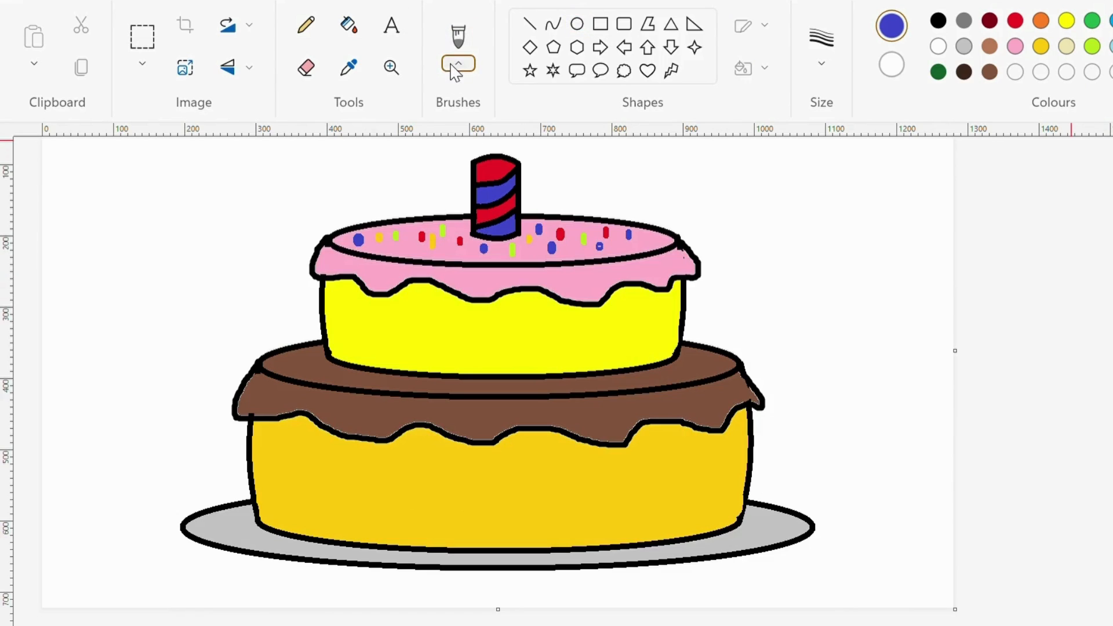
# - Dab round red cherries with the marker brush along the lower tier's brown icing
pyautogui.click(546, 310)
pyautogui.click(1013, 24)
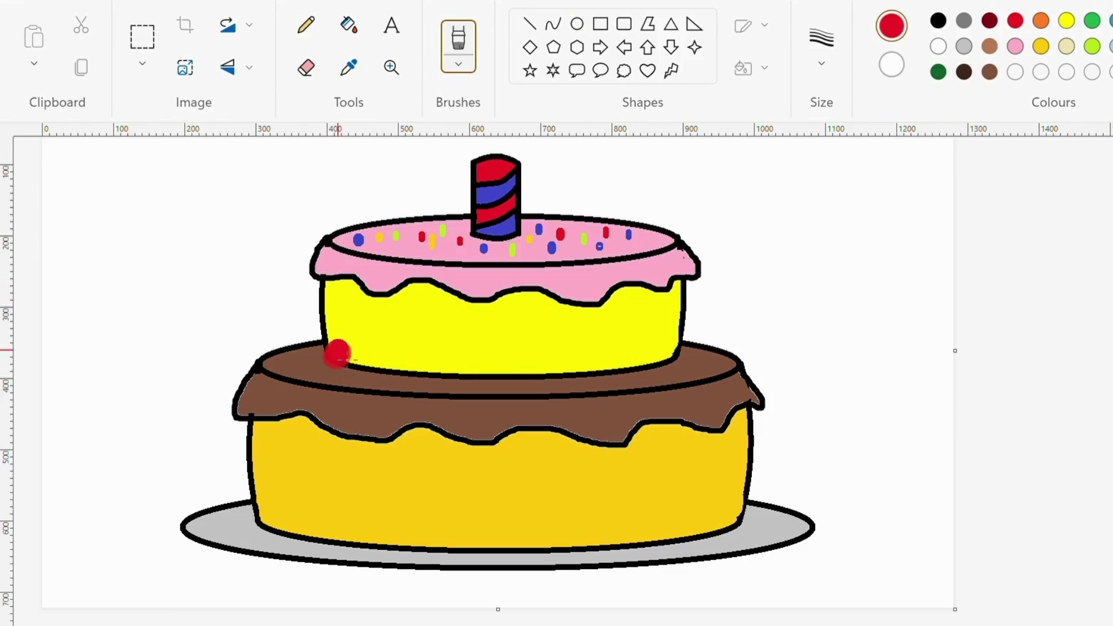
pyautogui.click(425, 368)
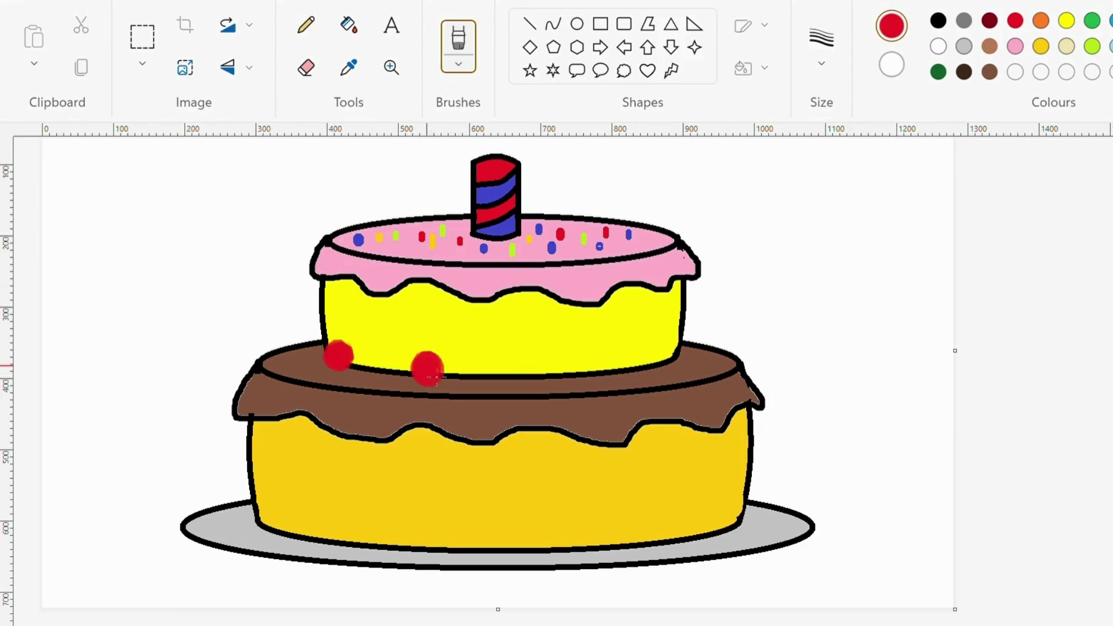
pyautogui.click(541, 368)
pyautogui.click(669, 368)
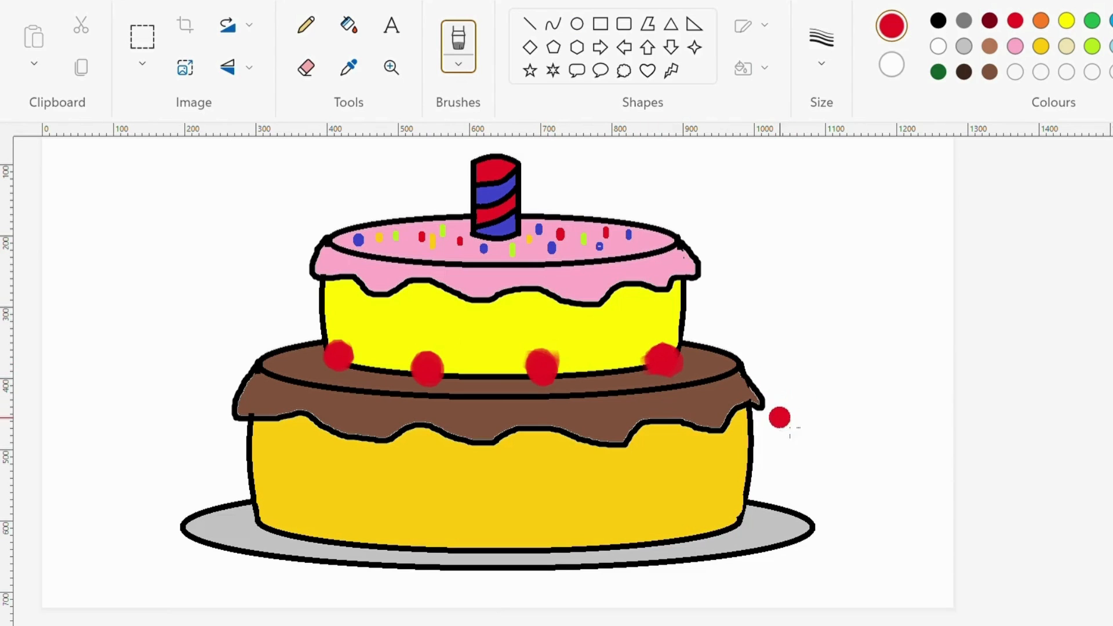
# - Draw a thick dark red curved stripe across the yellow top tier
pyautogui.click(554, 25)
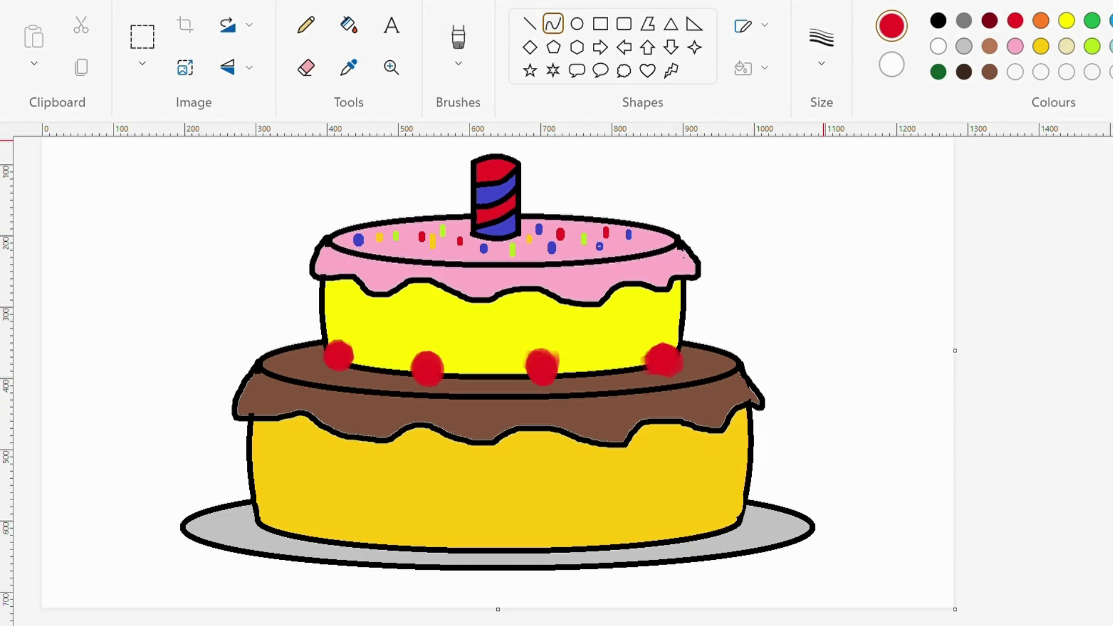
pyautogui.click(990, 21)
pyautogui.moveTo(326, 305)
pyautogui.mouseDown()
pyautogui.moveTo(689, 314)
pyautogui.moveTo(471, 340)
pyautogui.moveTo(537, 336)
pyautogui.moveTo(542, 346)
pyautogui.mouseUp()
pyautogui.click(1065, 348)
pyautogui.moveTo(366, 323); pyautogui.dragTo(689, 320)
pyautogui.moveTo(460, 336); pyautogui.dragTo(522, 350)
# - Draw two sagging indigo arcs across the gold lower tier to form a blue band
pyautogui.click(1112, 21)
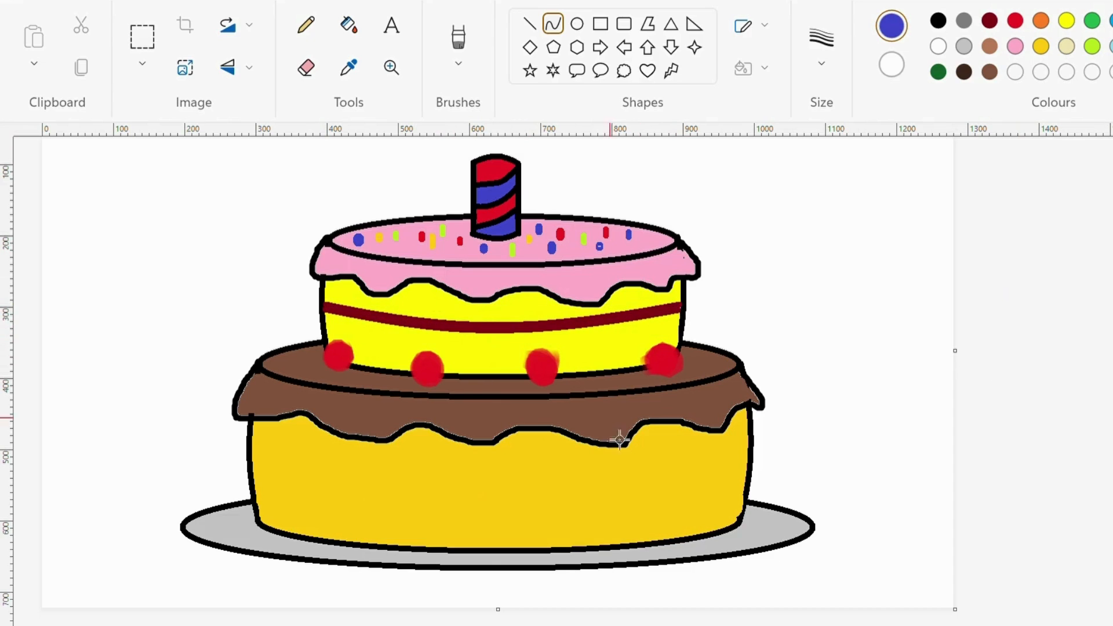
pyautogui.moveTo(266, 471); pyautogui.dragTo(755, 470)
pyautogui.moveTo(374, 464); pyautogui.dragTo(572, 530)
pyautogui.moveTo(263, 475); pyautogui.dragTo(756, 476)
pyautogui.moveTo(500, 541)
pyautogui.mouseDown()
pyautogui.moveTo(388, 525)
pyautogui.moveTo(564, 534)
pyautogui.mouseUp()
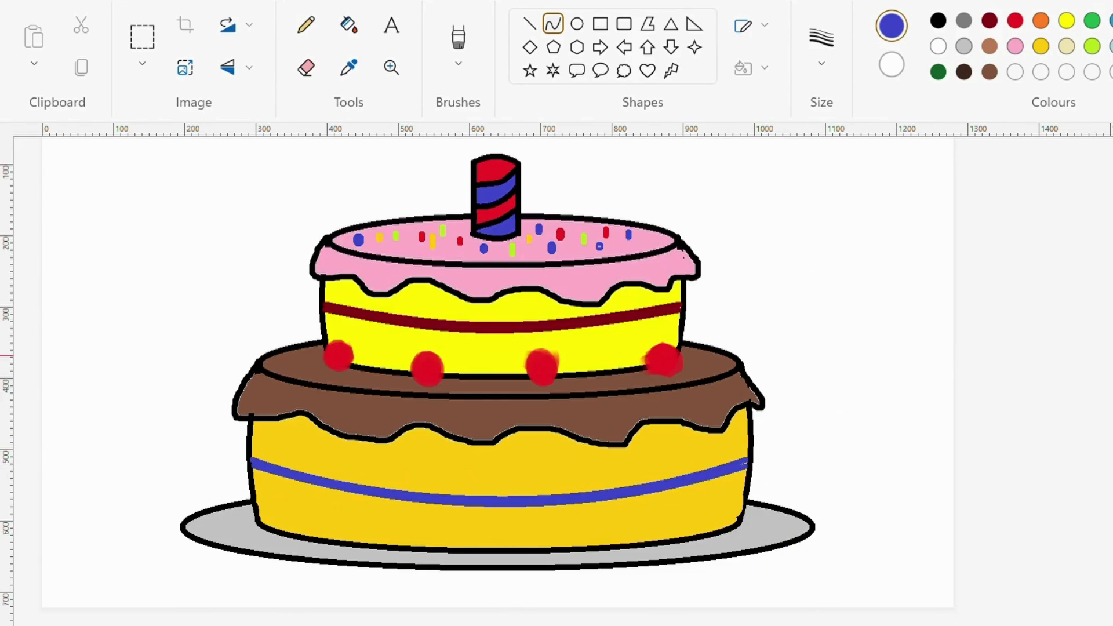
pyautogui.scroll(1, 499, 377)
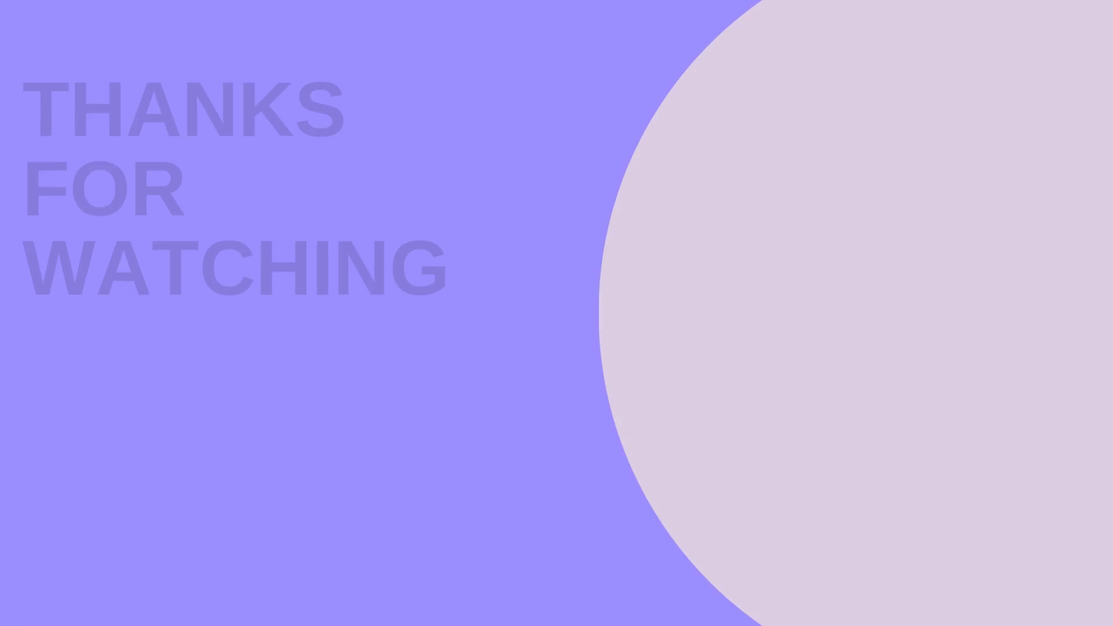